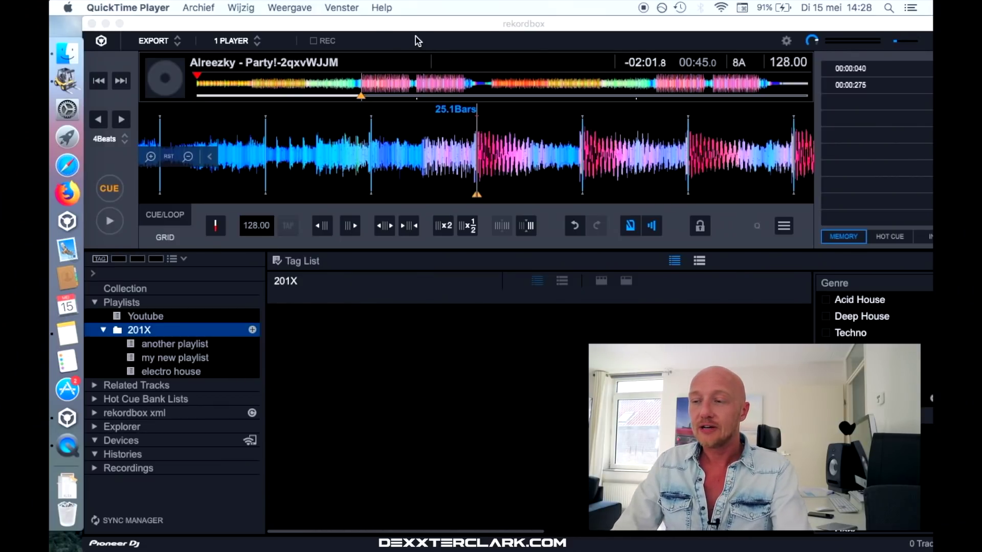
# Show the cue and loop controls for the loaded track, and return to its beat grid controls.
pyautogui.click(162, 218)
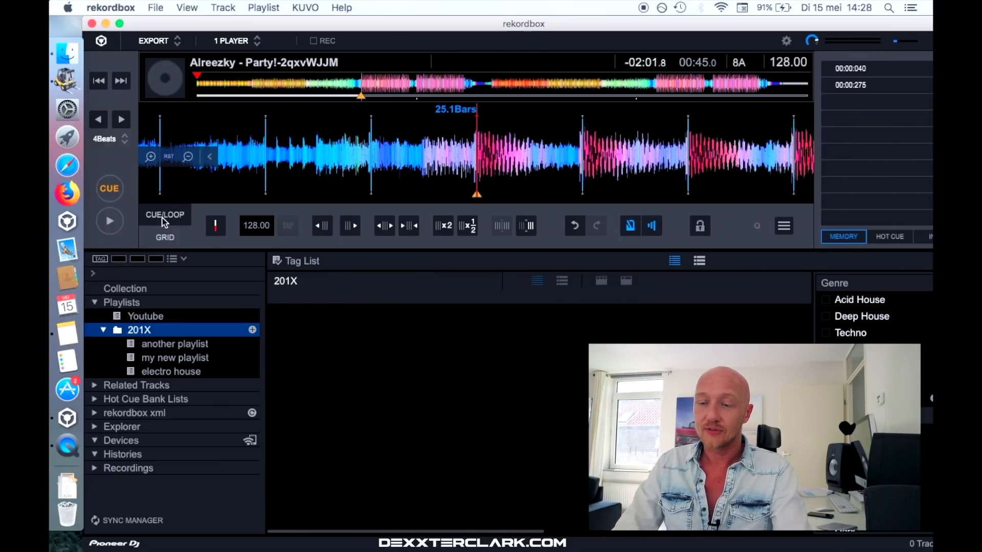
pyautogui.click(162, 218)
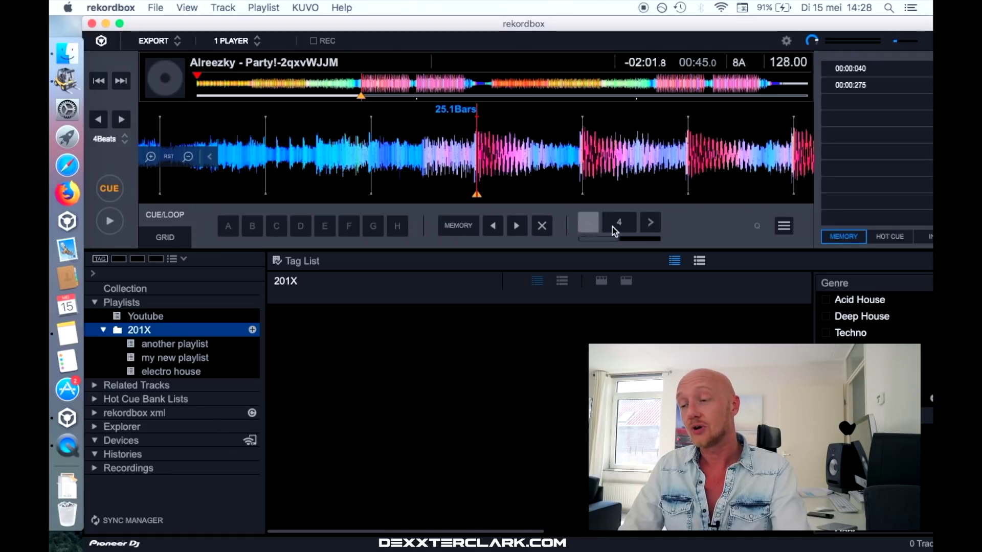
pyautogui.click(172, 240)
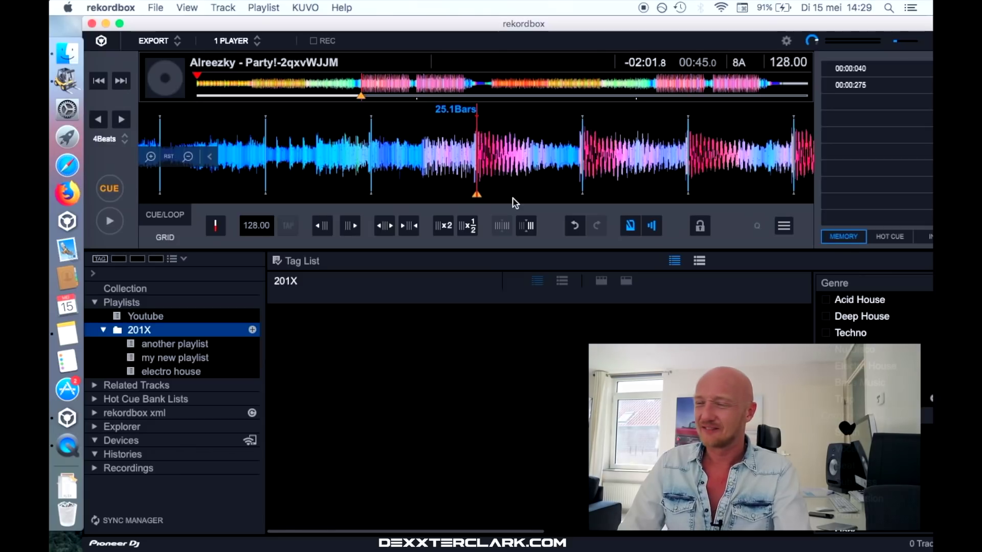
pyautogui.click(784, 226)
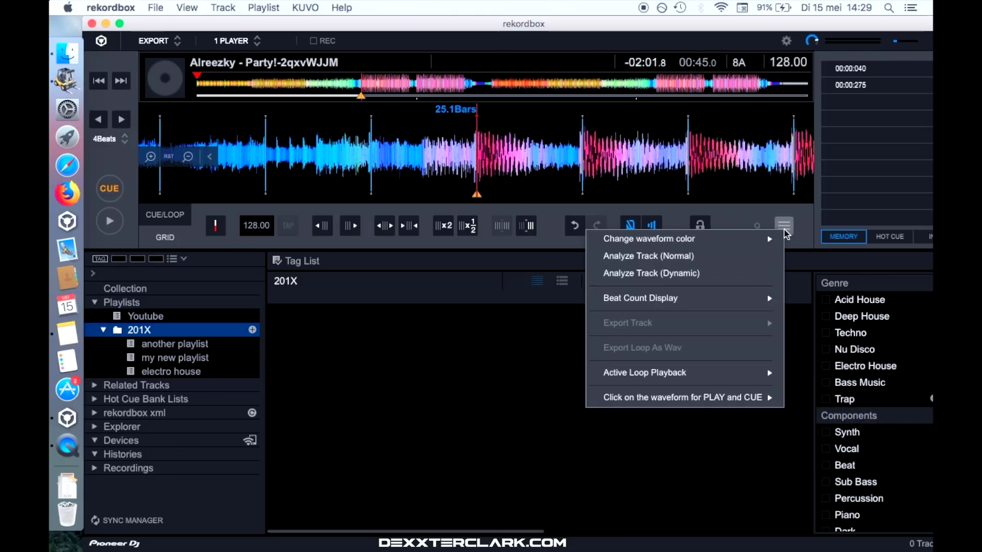
pyautogui.moveTo(769, 243)
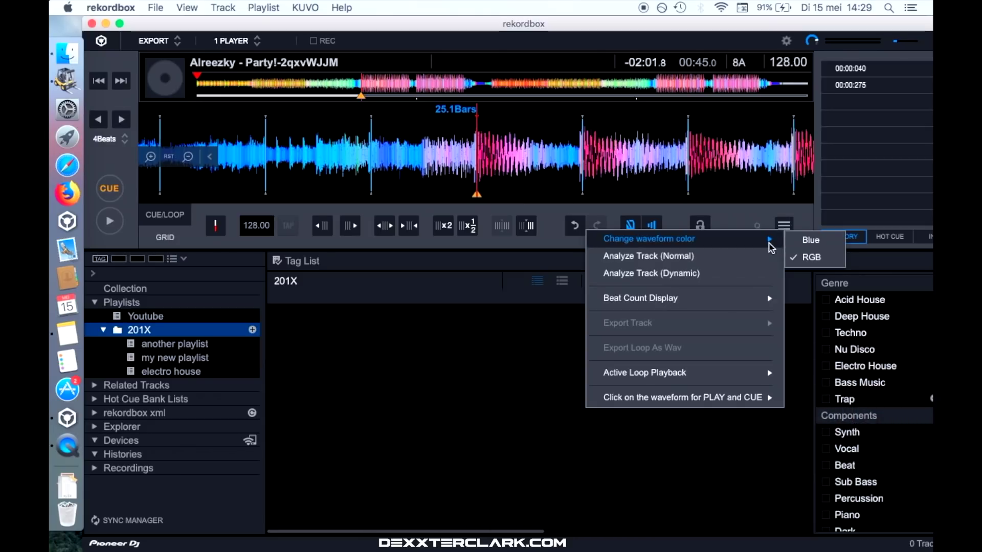
pyautogui.click(792, 219)
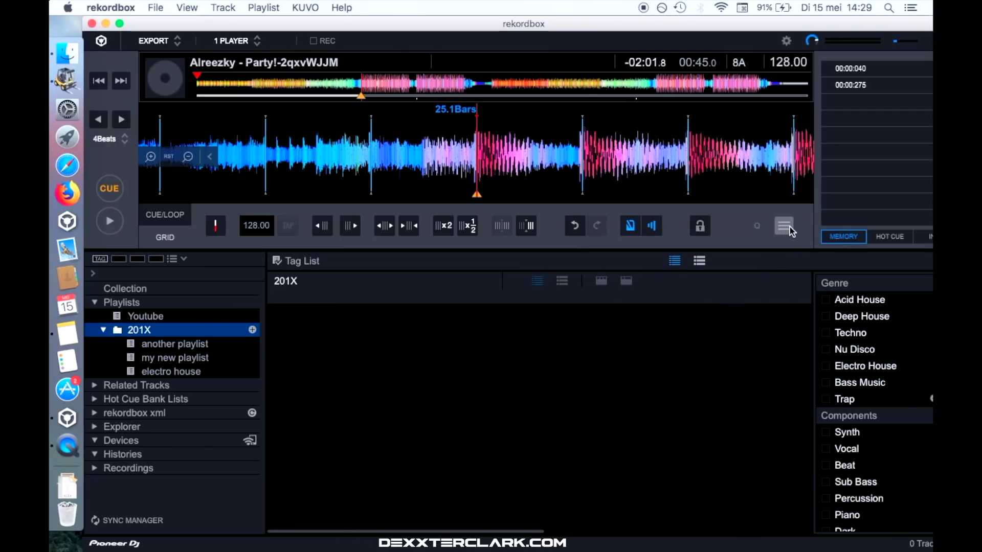
# Reanalyze the loaded track in Normal mode for BPM / Grid only, with the BPM range 70-180.
pyautogui.click(790, 228)
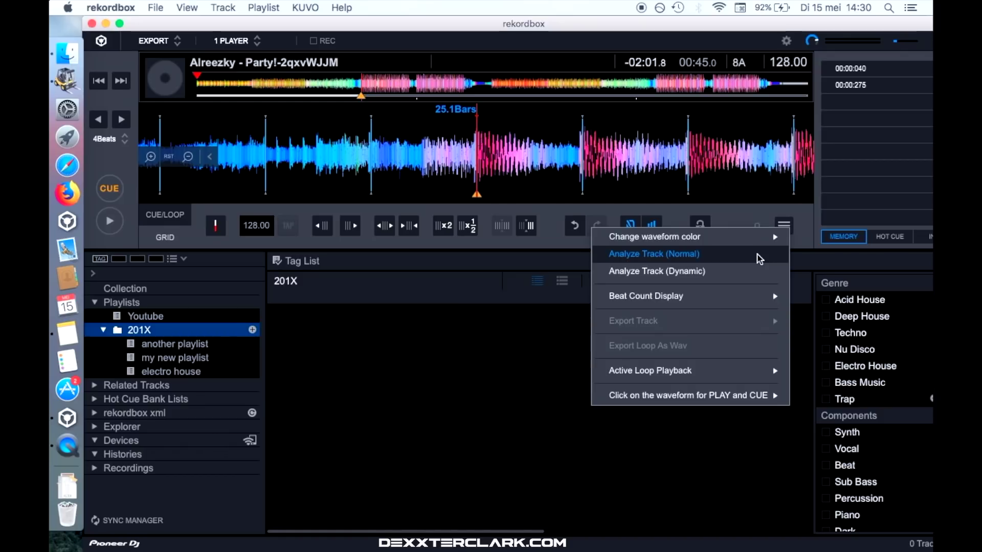
pyautogui.click(760, 258)
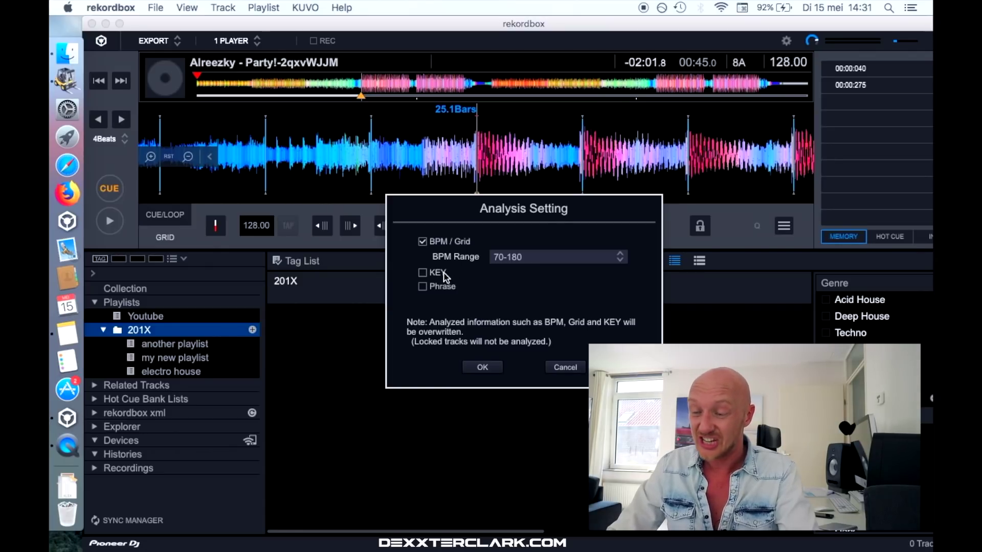
pyautogui.click(484, 368)
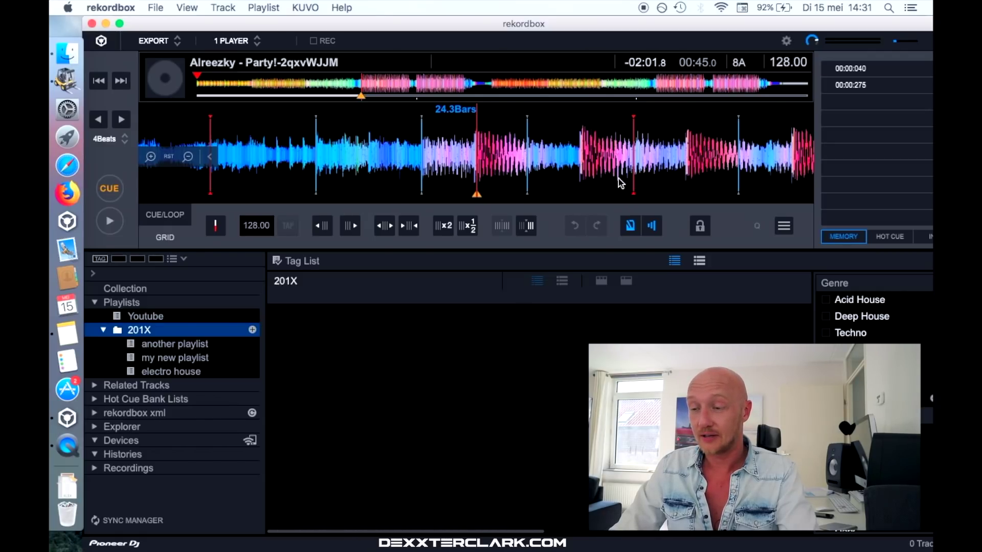
# Examine how the beat grid lines match the kicks at the start of the track and around the first drop.
pyautogui.moveTo(616, 179); pyautogui.dragTo(530, 182)
pyautogui.moveTo(640, 151)
pyautogui.mouseDown()
pyautogui.moveTo(591, 145)
pyautogui.moveTo(622, 144)
pyautogui.mouseUp()
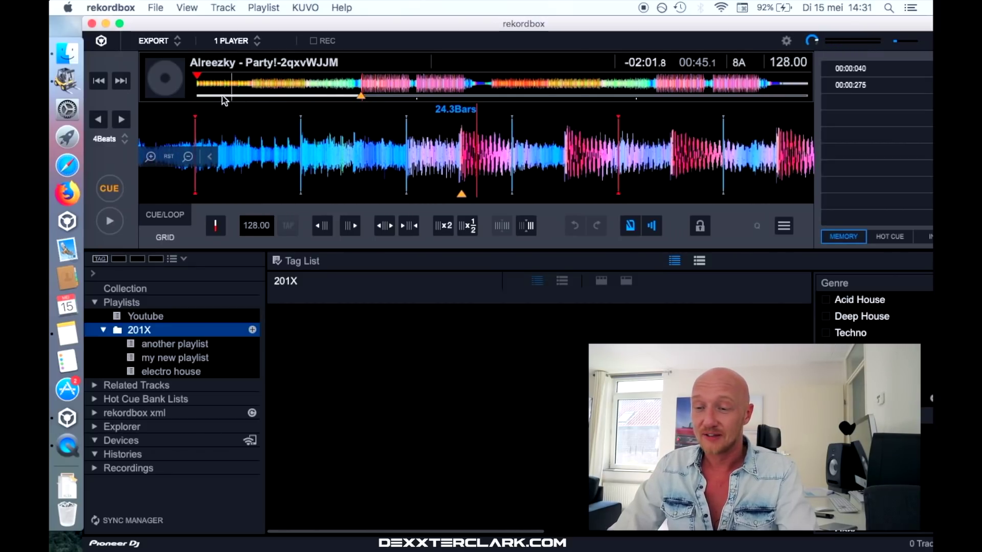
pyautogui.click(197, 85)
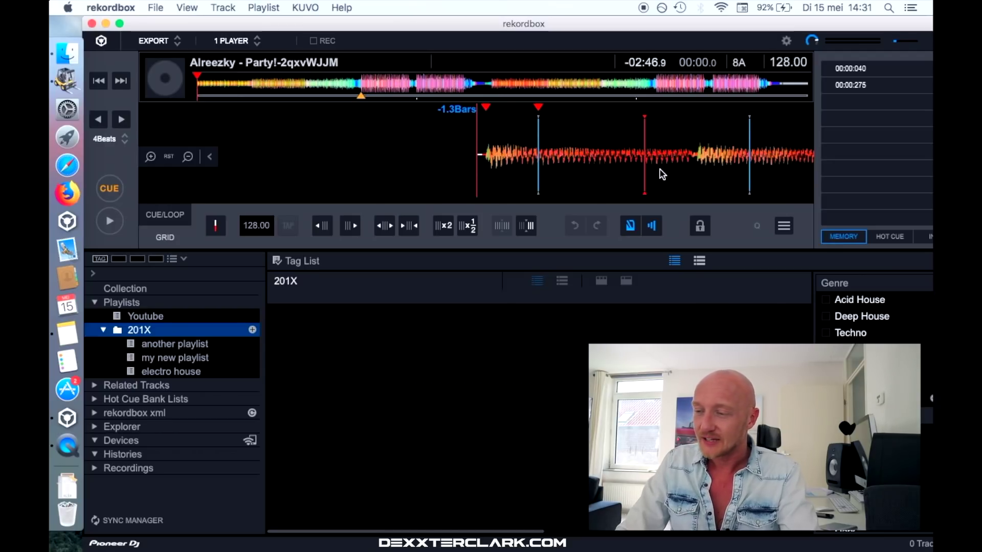
pyautogui.click(358, 86)
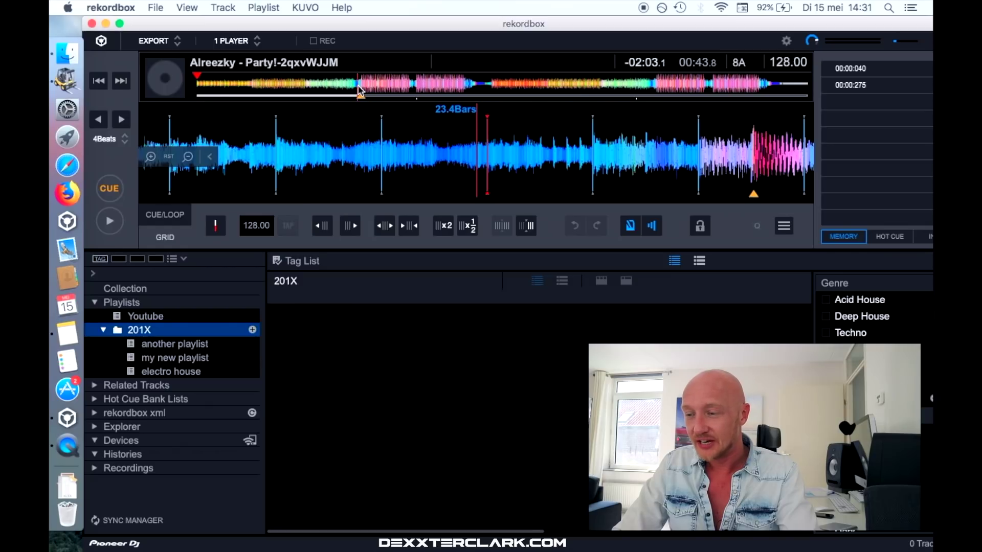
pyautogui.moveTo(716, 145); pyautogui.dragTo(505, 117)
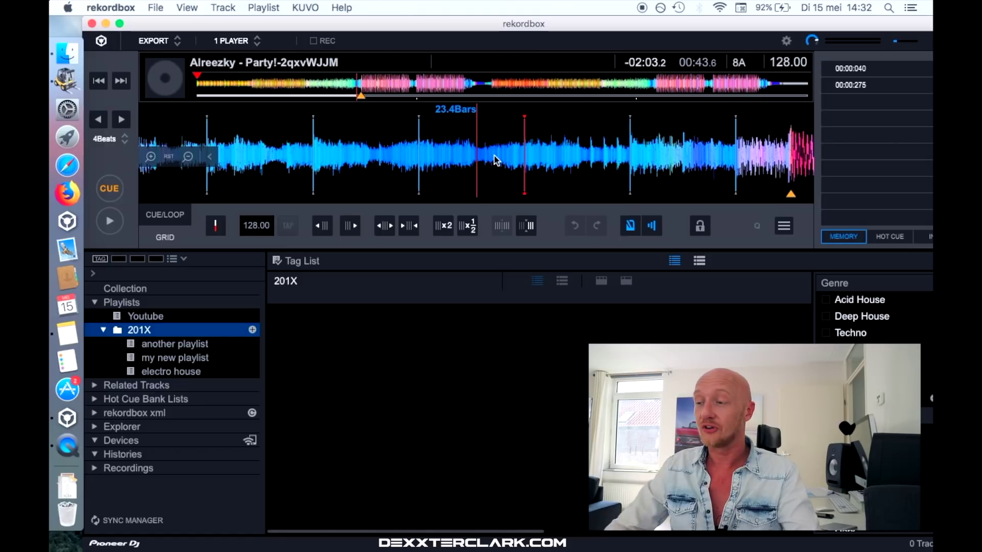
pyautogui.press('space')
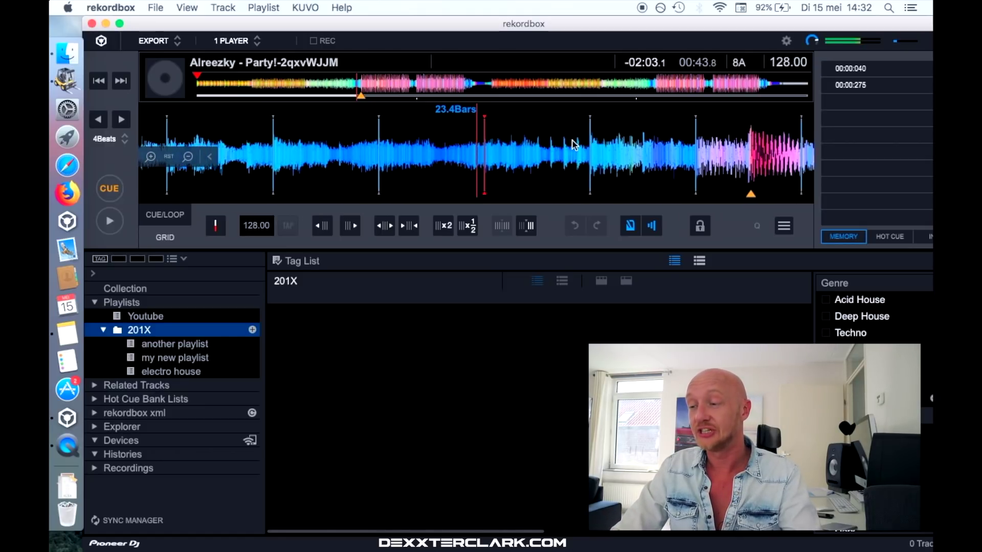
pyautogui.moveTo(748, 142); pyautogui.dragTo(593, 137)
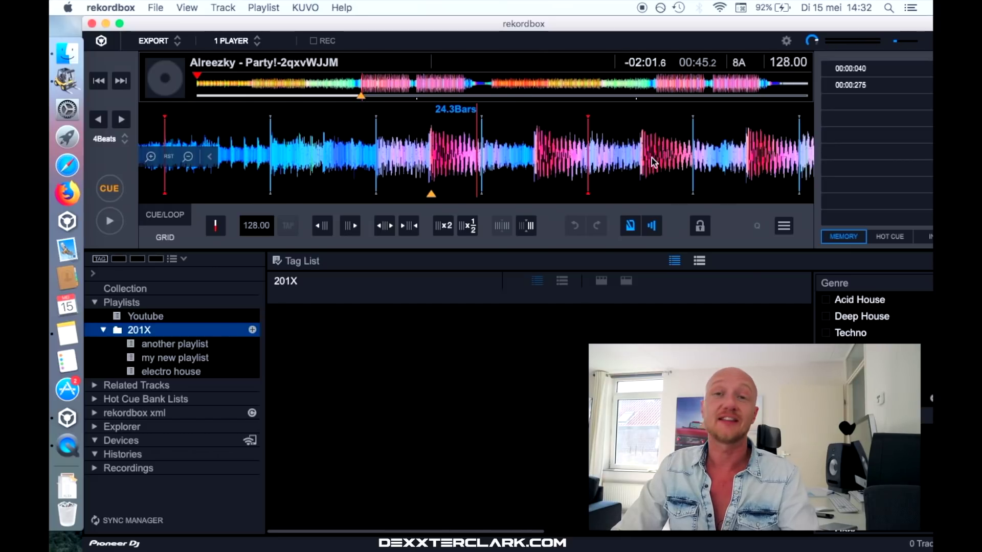
pyautogui.moveTo(499, 149); pyautogui.dragTo(546, 161)
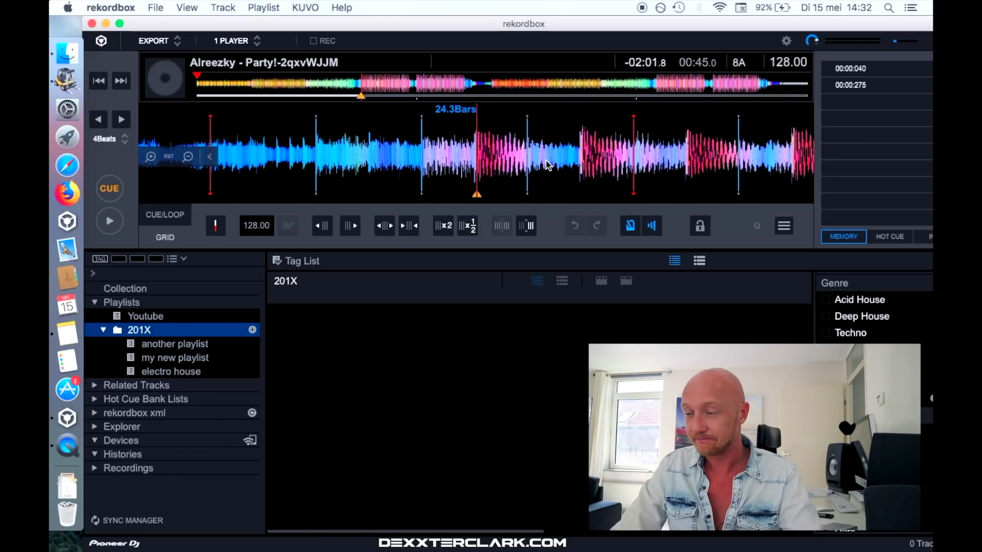
pyautogui.moveTo(546, 162); pyautogui.dragTo(592, 167)
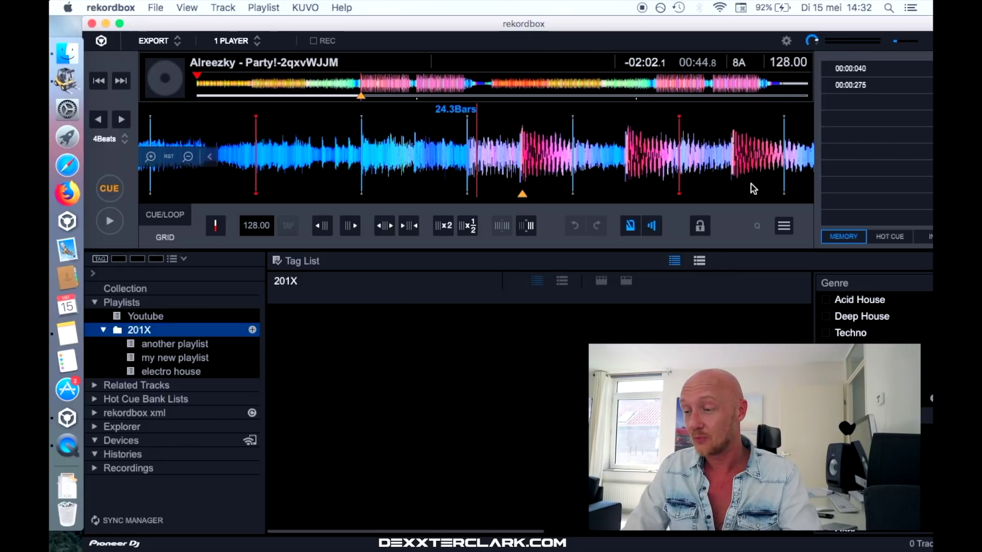
# Enable Quantize and set the cue point around the first drop, snapping it to the nearest grid lines.
pyautogui.click(758, 227)
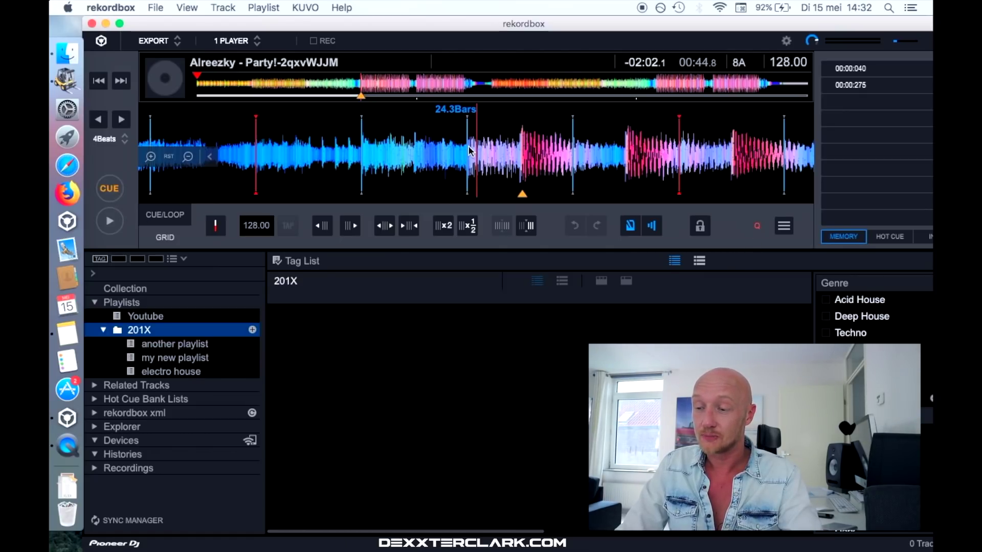
pyautogui.click(110, 194)
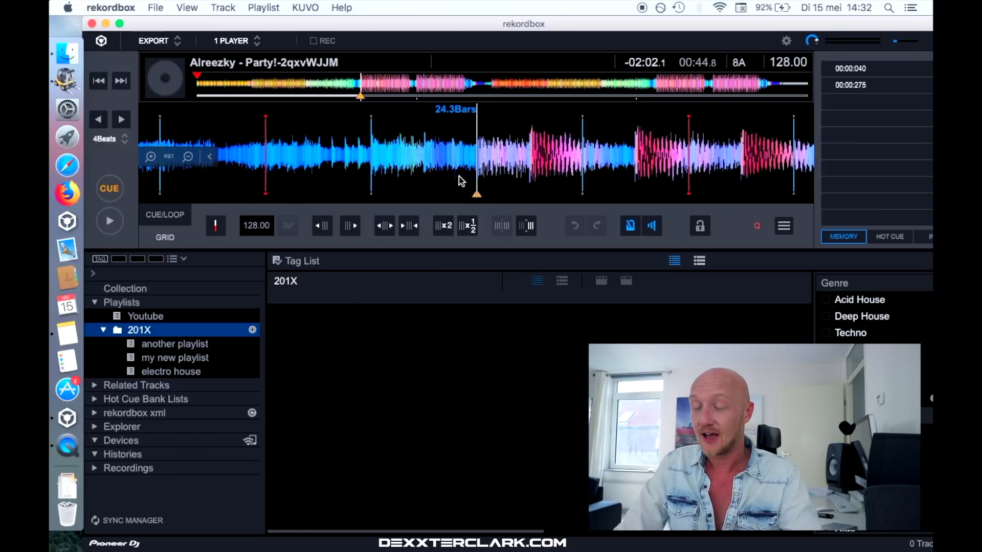
pyautogui.press('space')
pyautogui.press('space')
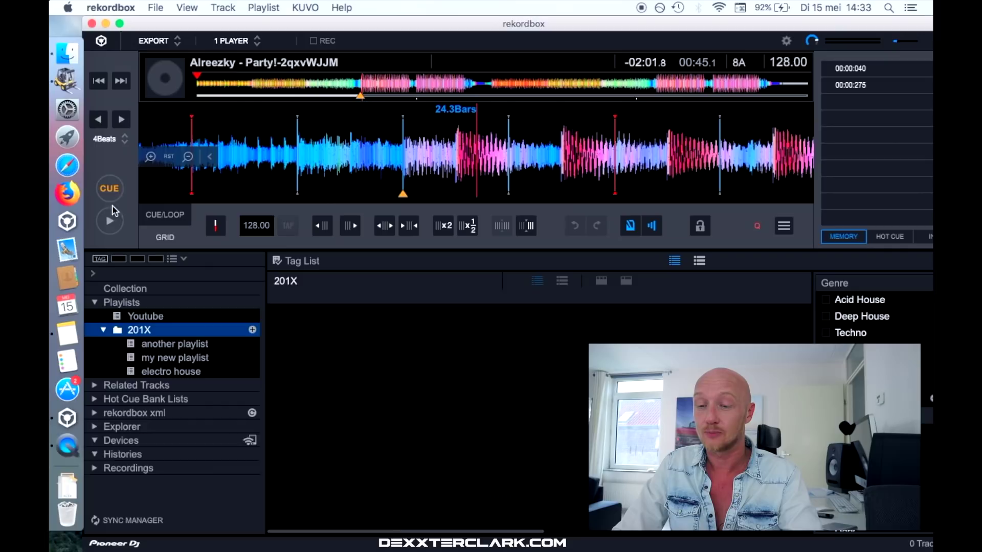
pyautogui.click(111, 192)
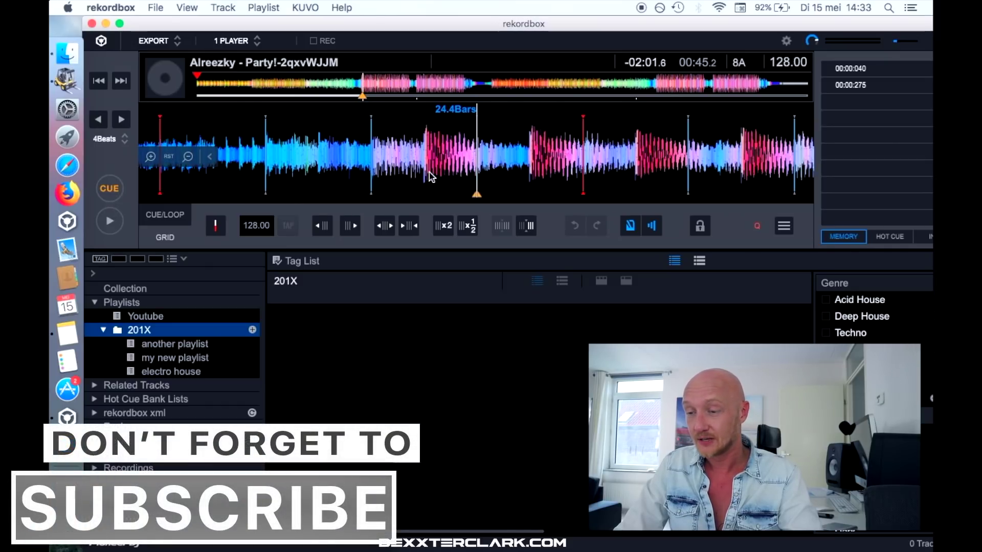
# Turn off Quantize and set the cue point exactly on the first kick of the drop at 00:45.0.
pyautogui.moveTo(431, 177)
pyautogui.mouseDown()
pyautogui.moveTo(489, 187)
pyautogui.moveTo(480, 185)
pyautogui.mouseUp()
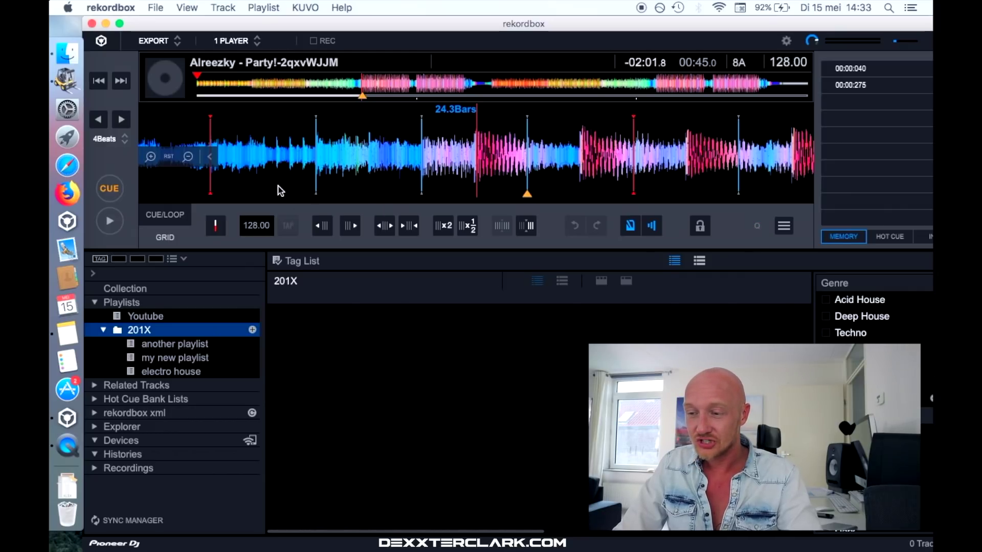
pyautogui.click(112, 191)
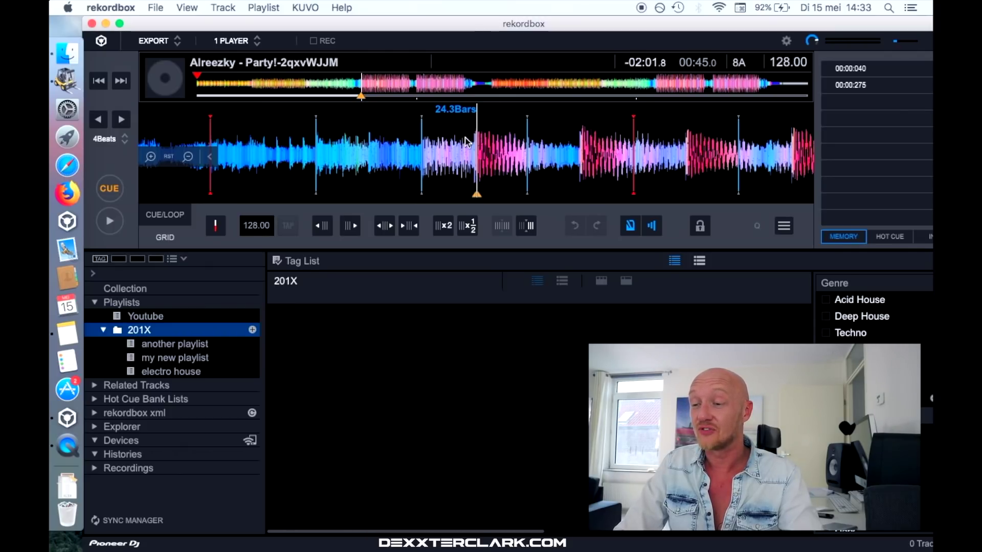
# Play part of the first drop with the metronome on, and return the playhead to the drop's first kick at 00:45.0.
pyautogui.click(189, 158)
pyautogui.moveTo(407, 151); pyautogui.dragTo(688, 167)
pyautogui.click(110, 221)
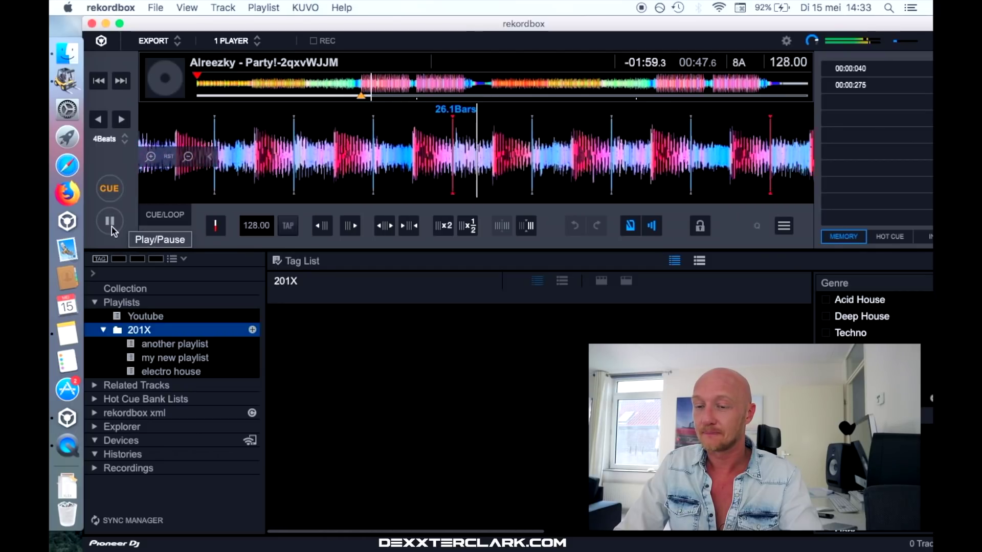
pyautogui.click(111, 226)
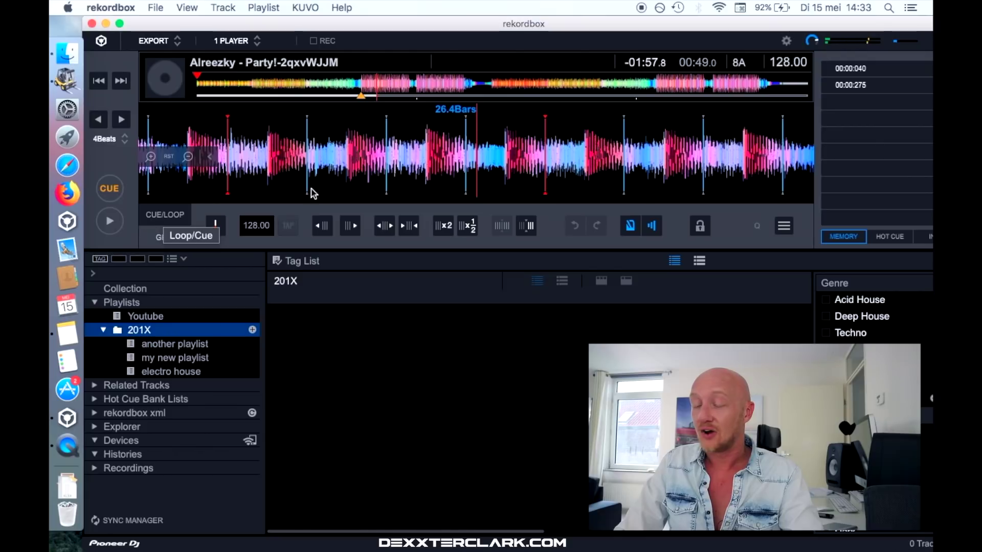
pyautogui.moveTo(399, 174); pyautogui.dragTo(685, 172)
pyautogui.moveTo(381, 175); pyautogui.dragTo(641, 176)
pyautogui.moveTo(386, 182); pyautogui.dragTo(484, 183)
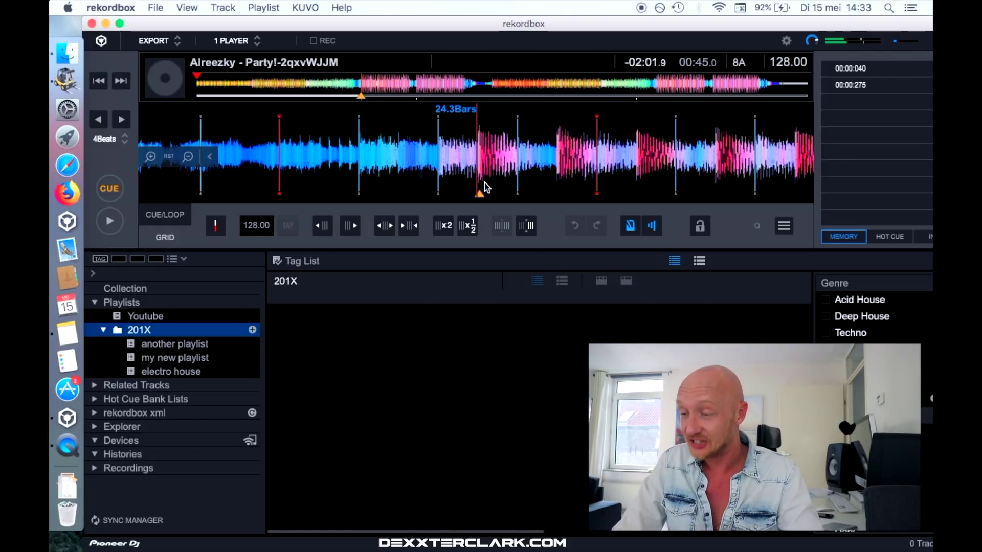
# Turn off the metronome and play part of the first drop without it.
pyautogui.click(633, 228)
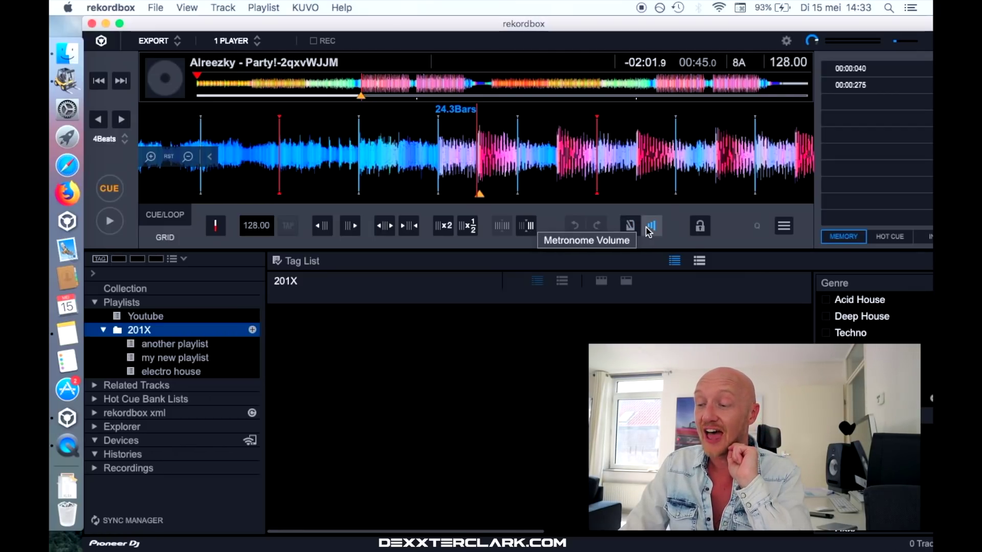
pyautogui.click(110, 221)
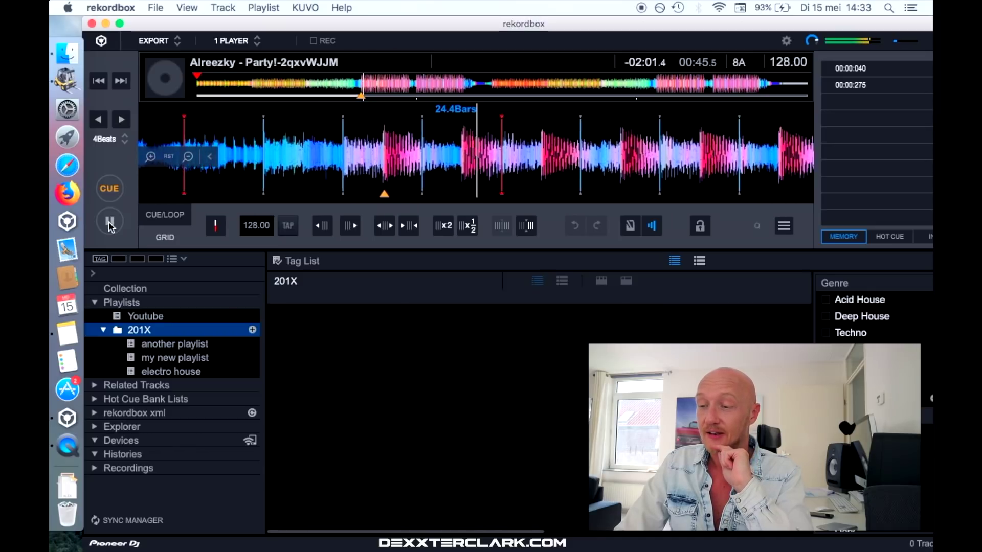
pyautogui.click(110, 223)
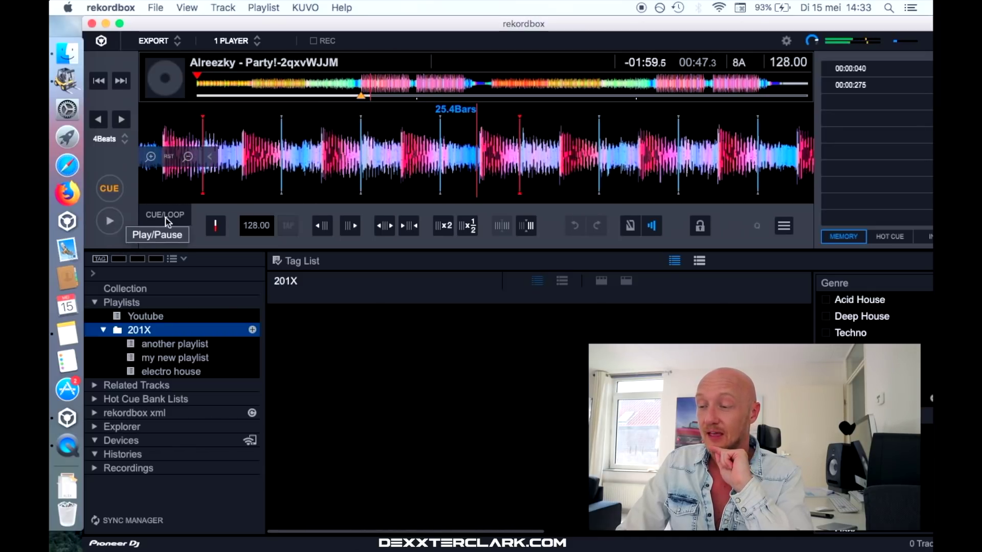
# Turn the metronome on, play the drop at different metronome volumes, and return the playhead to the drop's first kick at 00:45.0.
pyautogui.click(630, 226)
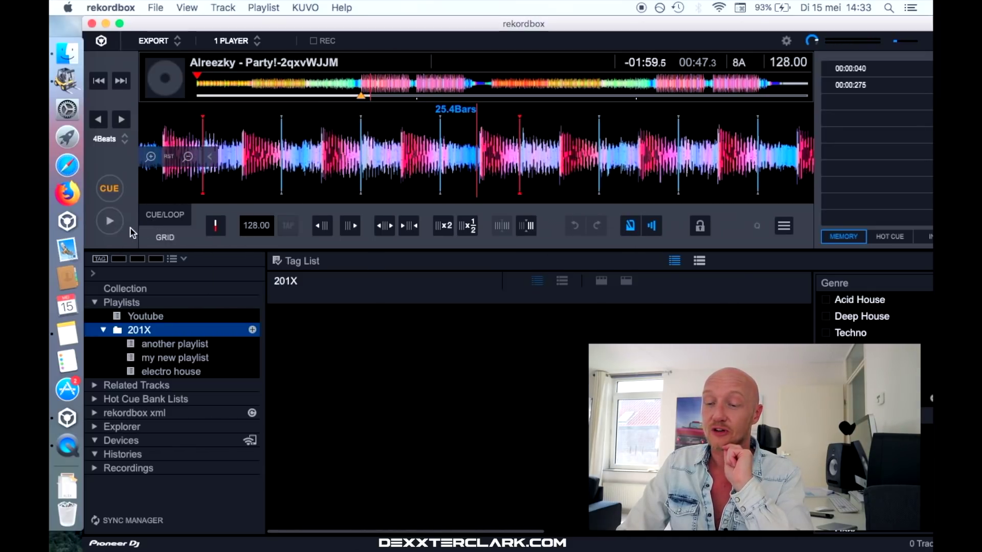
pyautogui.click(109, 223)
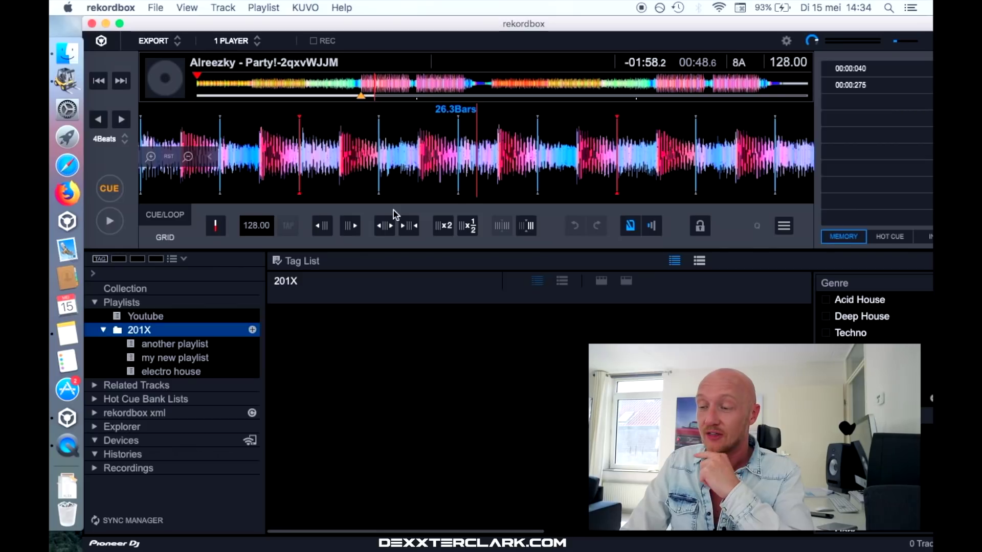
pyautogui.click(109, 221)
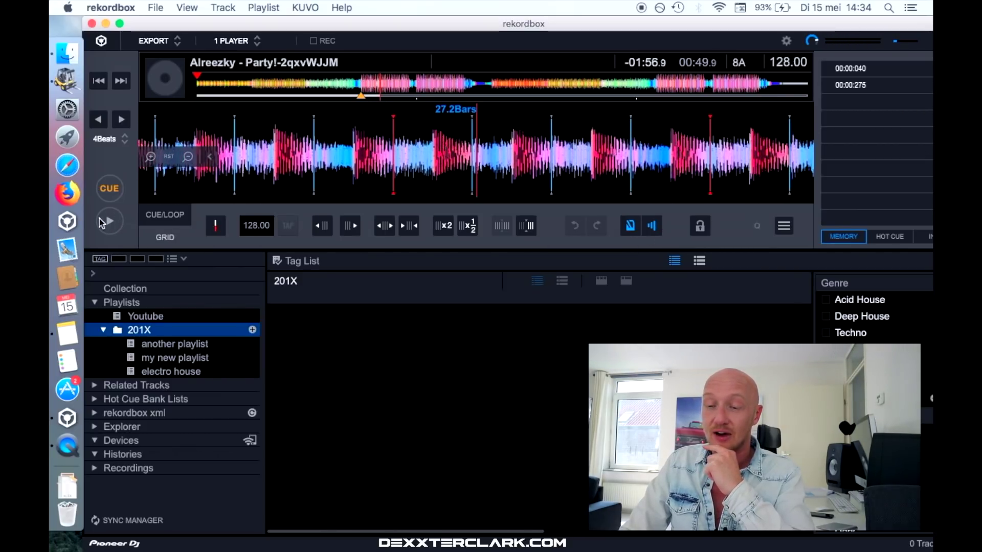
pyautogui.click(111, 222)
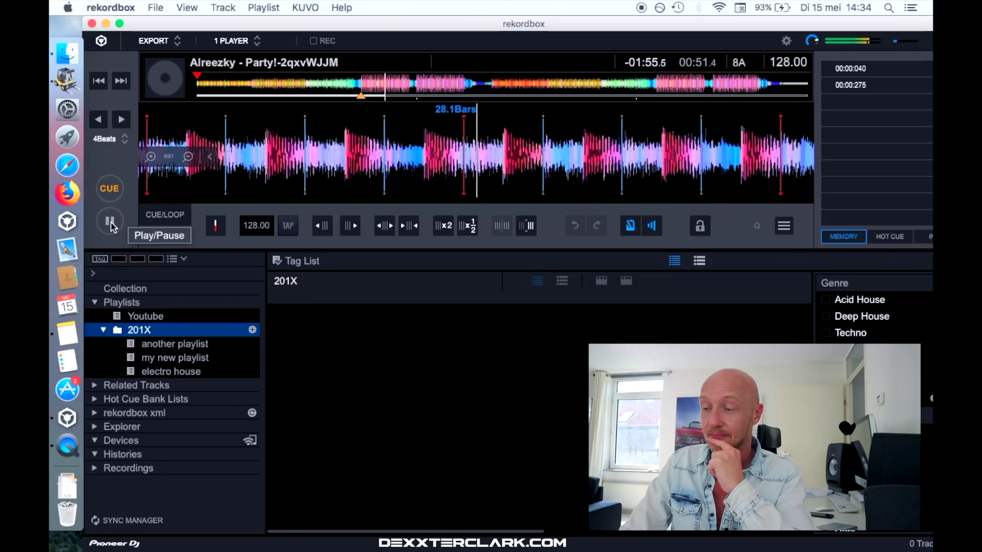
pyautogui.moveTo(451, 161); pyautogui.dragTo(530, 186)
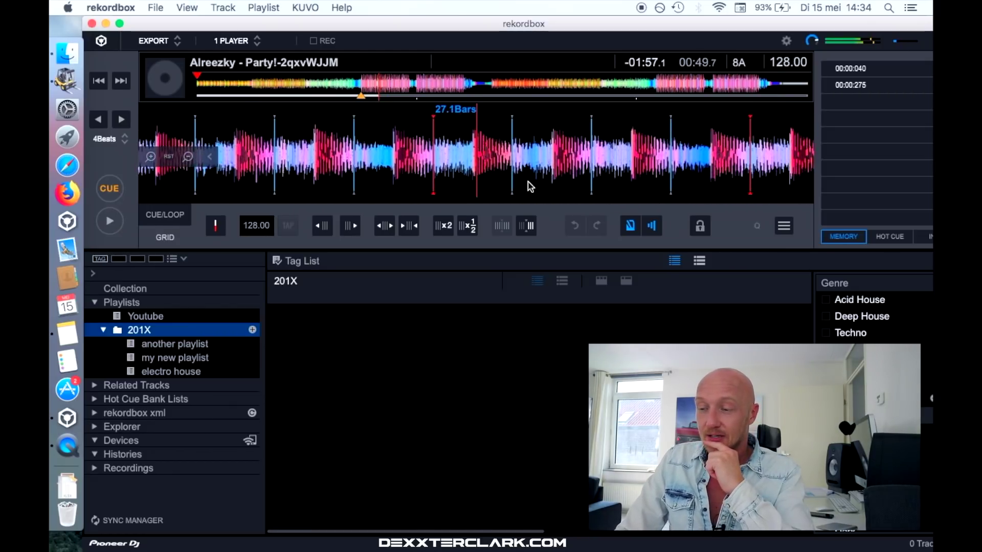
pyautogui.moveTo(399, 163); pyautogui.dragTo(635, 161)
pyautogui.moveTo(327, 153); pyautogui.dragTo(553, 167)
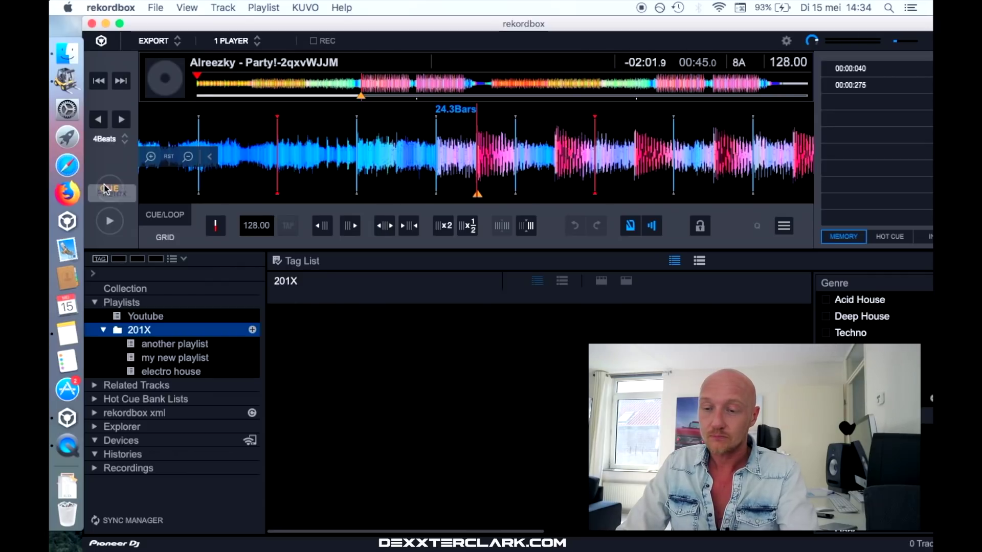
# Set the bar's first beat on the drop's first kick at 00:45.0 and play from the build-up into the drop.
pyautogui.click(107, 192)
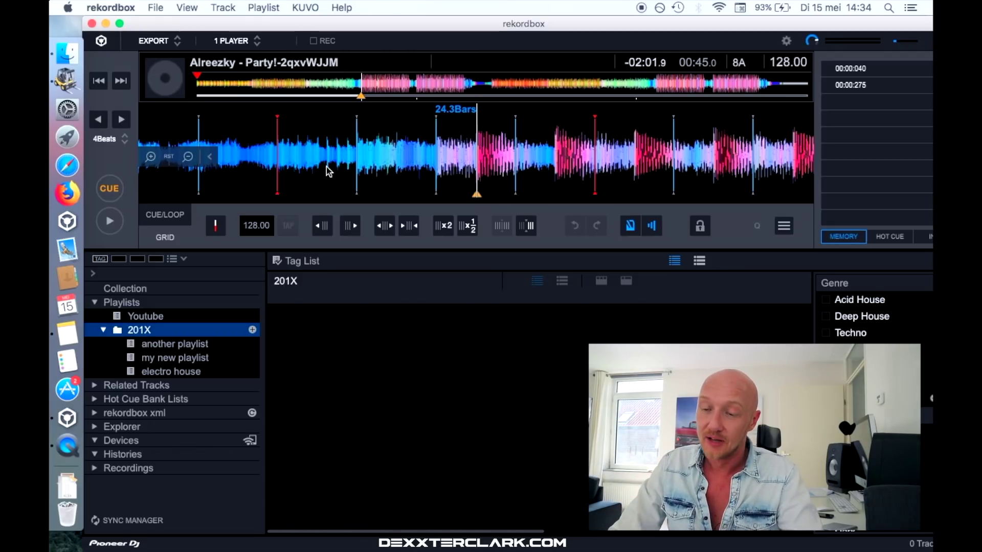
pyautogui.click(216, 225)
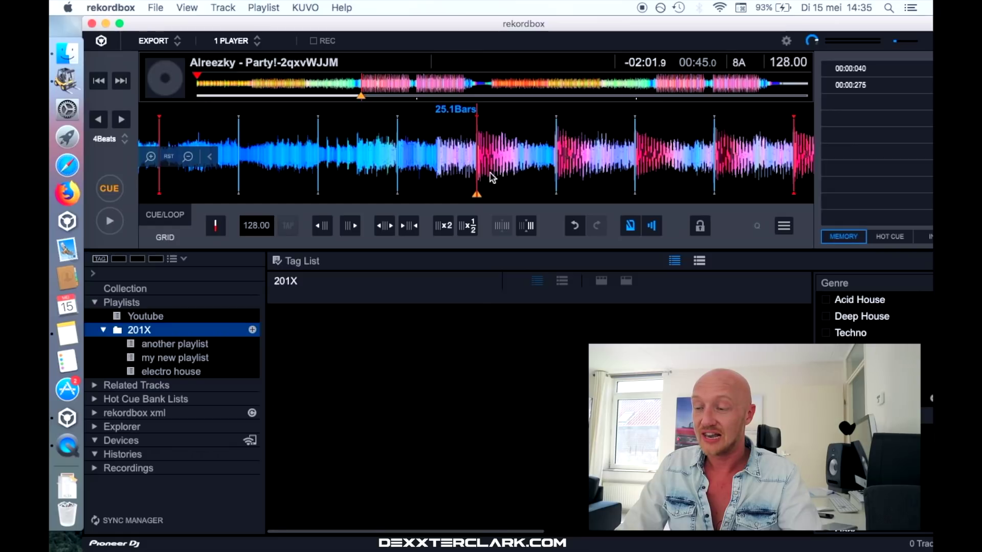
pyautogui.moveTo(554, 167); pyautogui.dragTo(667, 155)
pyautogui.moveTo(305, 158); pyautogui.dragTo(496, 129)
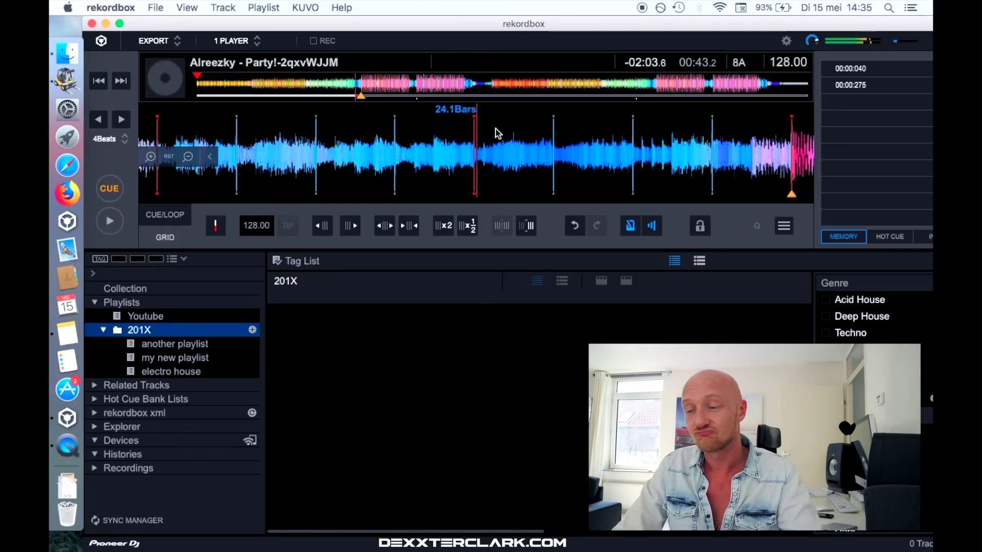
pyautogui.click(109, 222)
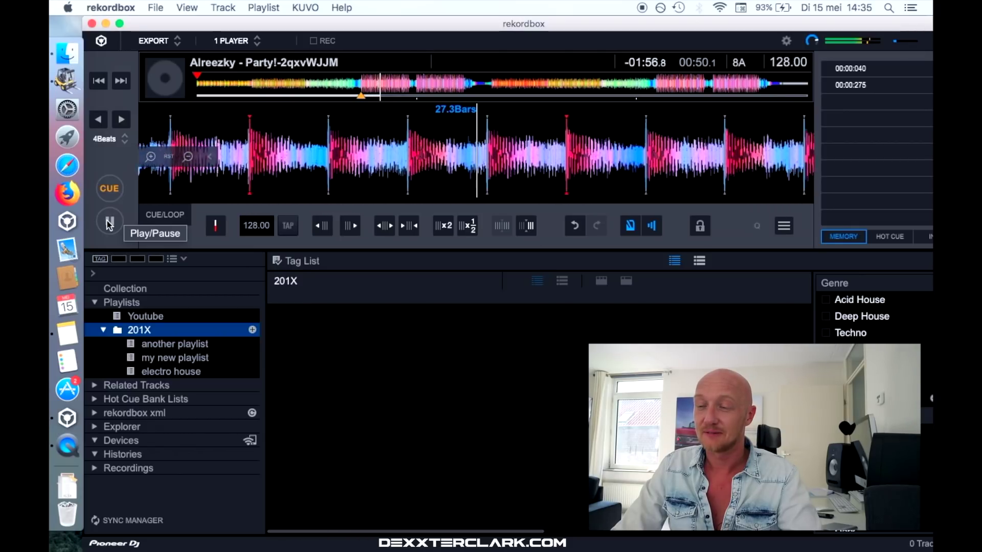
pyautogui.click(109, 223)
# Return to the start of the drop near 00:45.0 and examine up close how the red grid line sits against the kick.
pyautogui.moveTo(357, 164); pyautogui.dragTo(570, 170)
pyautogui.moveTo(369, 159); pyautogui.dragTo(511, 164)
pyautogui.moveTo(373, 155); pyautogui.dragTo(567, 168)
pyautogui.moveTo(321, 179); pyautogui.dragTo(573, 189)
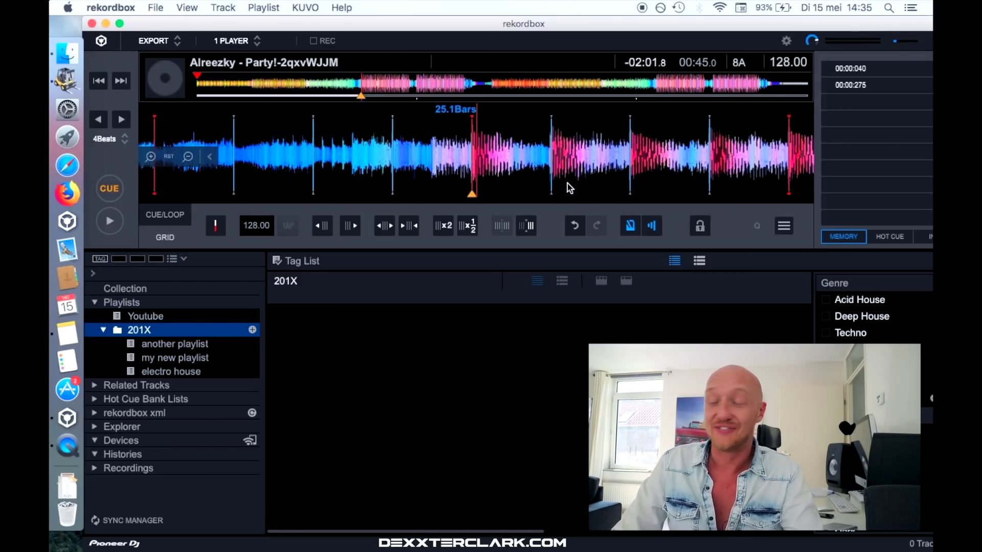
pyautogui.click(152, 161)
pyautogui.click(151, 162)
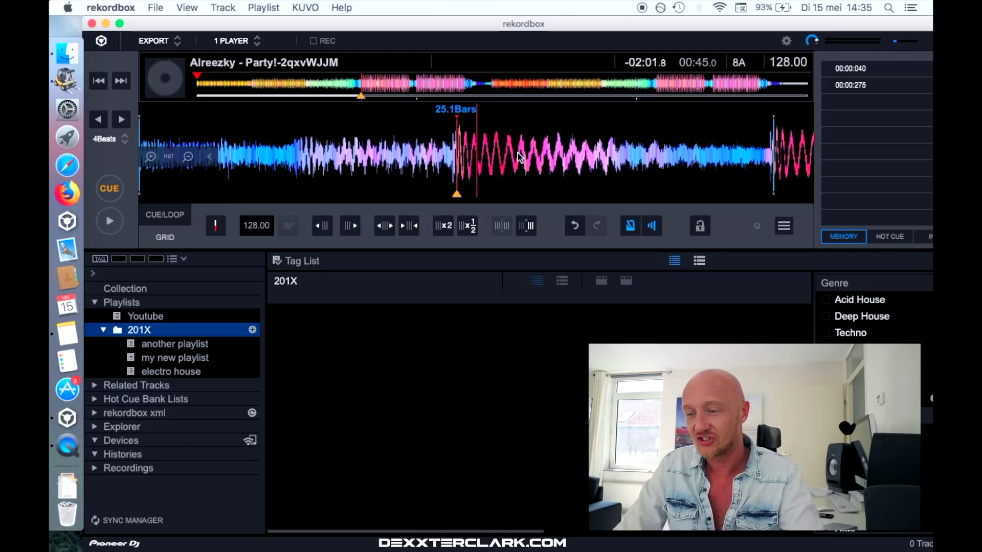
pyautogui.moveTo(520, 153)
pyautogui.mouseDown()
pyautogui.moveTo(546, 161)
pyautogui.moveTo(519, 164)
pyautogui.mouseUp()
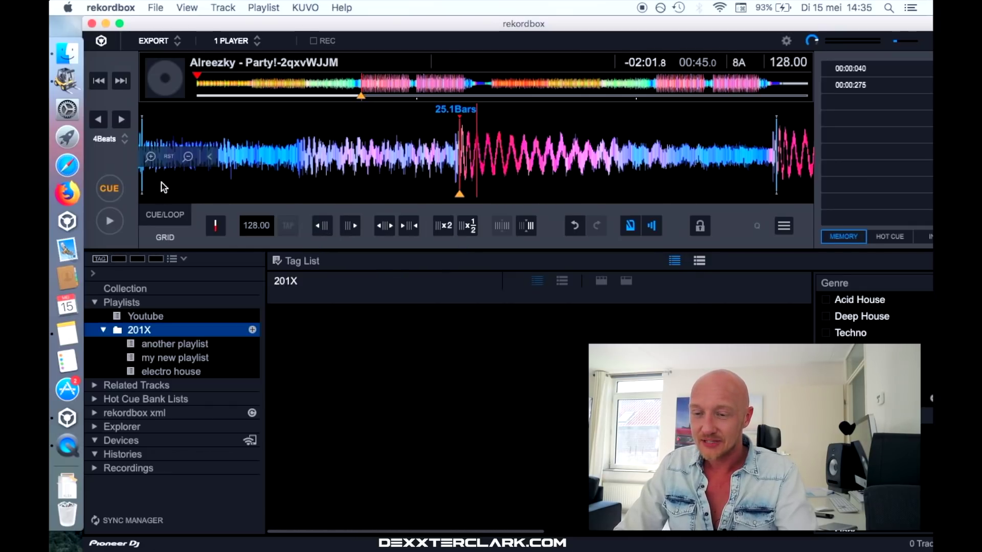
pyautogui.click(189, 157)
pyautogui.click(189, 157)
pyautogui.click(188, 157)
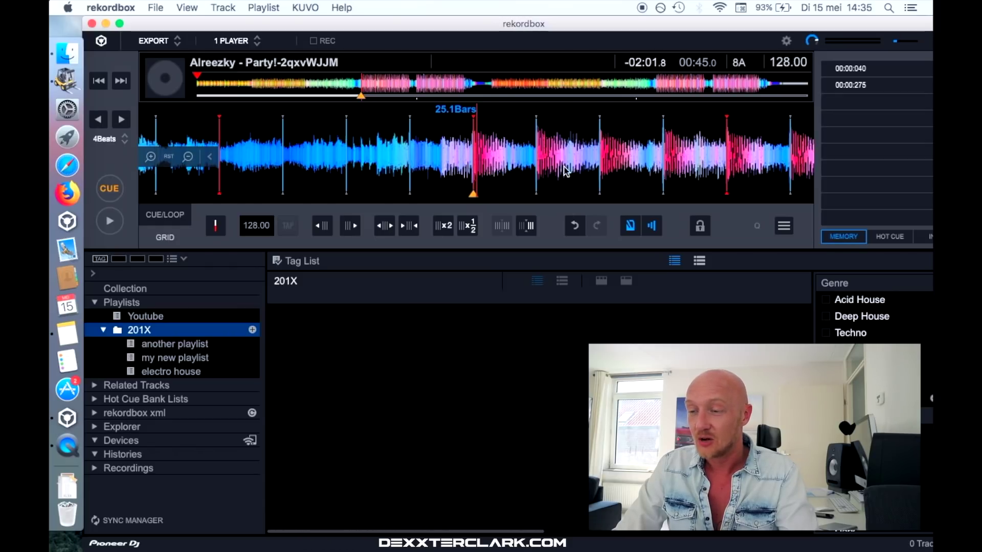
# Shift the whole beatgrid left in small increments, away from the drop's kicks.
pyautogui.click(322, 225)
pyautogui.click(323, 225)
pyautogui.click(322, 225)
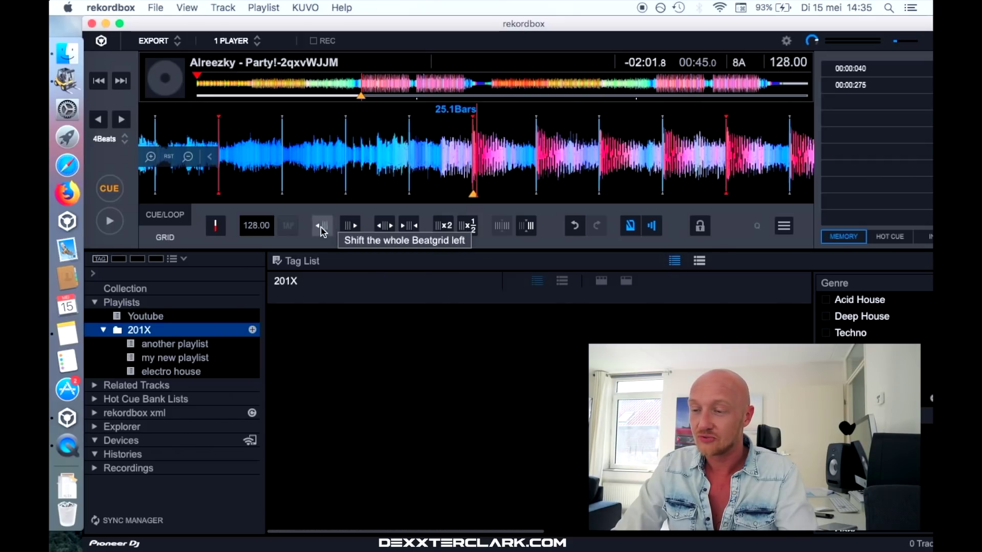
pyautogui.click(322, 225)
pyautogui.click(322, 225)
pyautogui.click(322, 226)
pyautogui.click(323, 226)
pyautogui.click(323, 226)
pyautogui.click(322, 226)
pyautogui.click(322, 225)
pyautogui.click(323, 225)
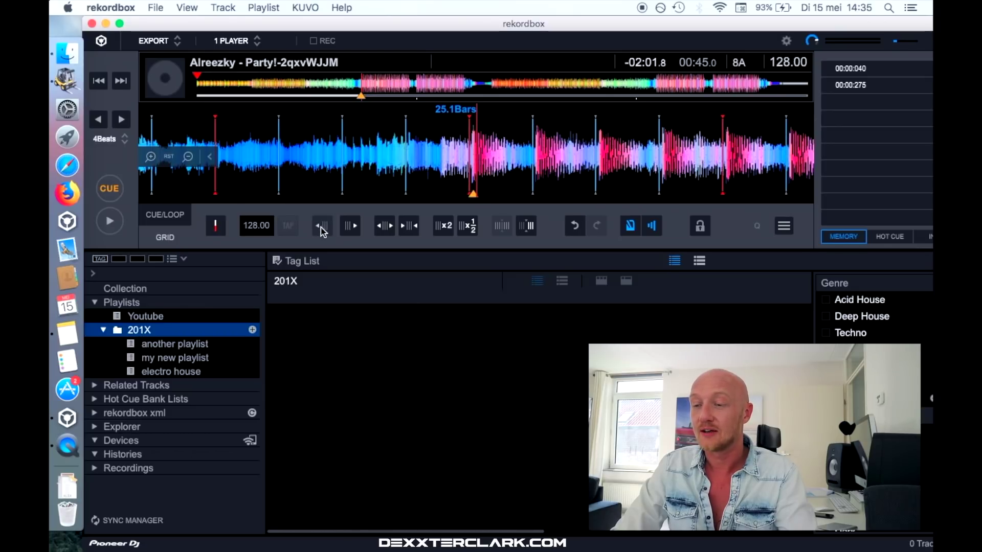
pyautogui.click(322, 226)
pyautogui.click(323, 226)
pyautogui.click(322, 225)
pyautogui.click(322, 225)
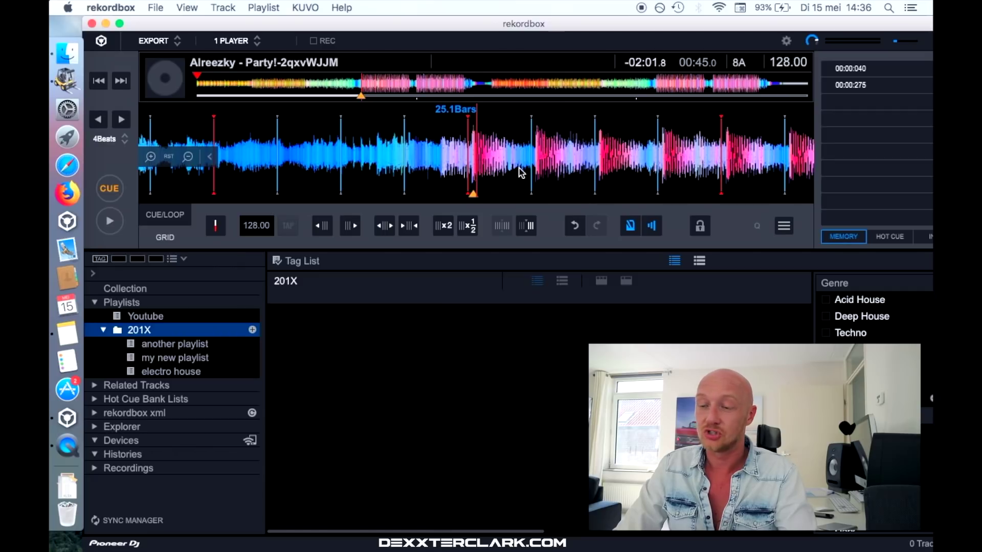
# Shift the whole beatgrid right until its lines meet the drop's kicks, and play part of the drop to check it.
pyautogui.click(350, 225)
pyautogui.click(350, 229)
pyautogui.click(350, 228)
pyautogui.click(350, 228)
pyautogui.click(350, 228)
pyautogui.click(350, 228)
pyautogui.click(349, 228)
pyautogui.click(350, 228)
pyautogui.click(350, 229)
pyautogui.click(350, 228)
pyautogui.click(350, 228)
pyautogui.click(350, 228)
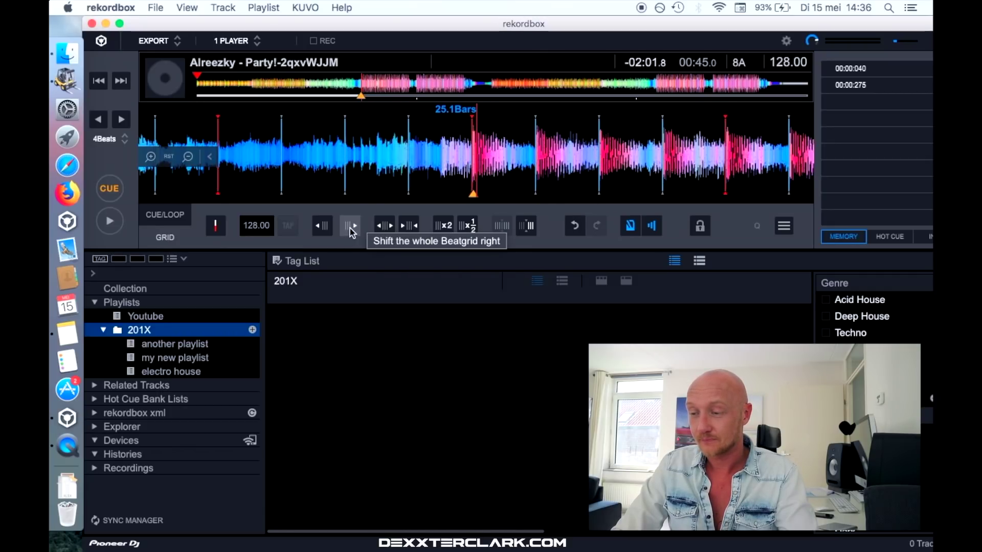
pyautogui.click(113, 223)
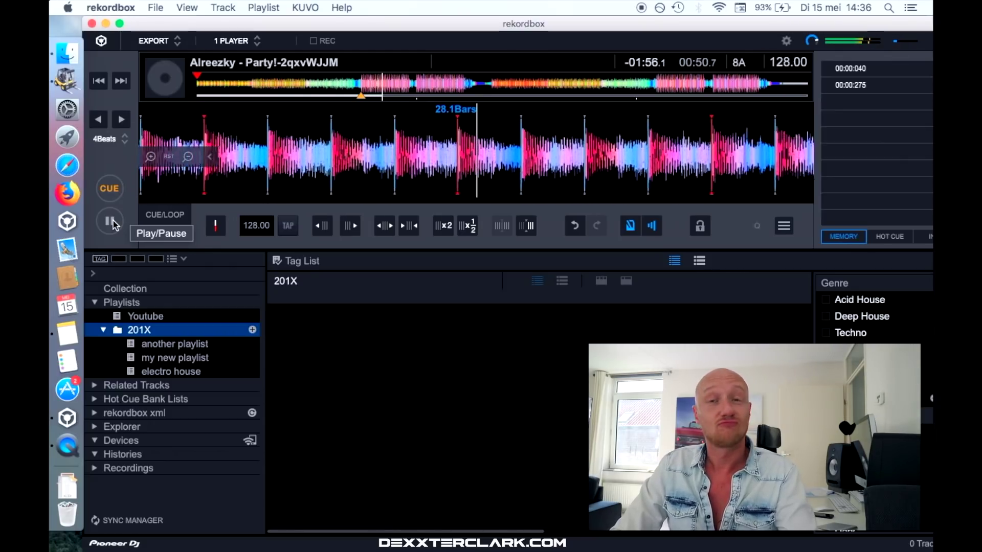
pyautogui.click(113, 223)
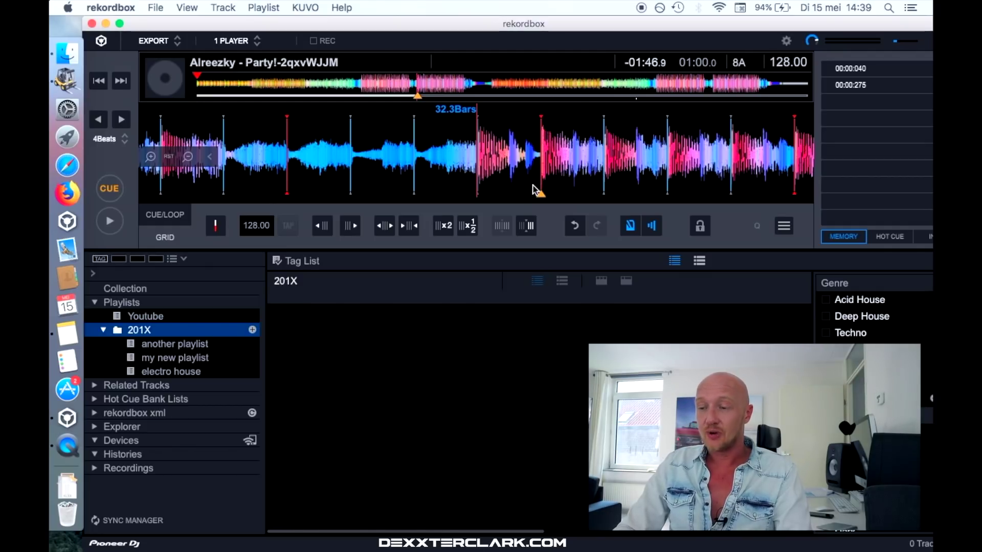
# Limit grid adjustments to the section from 01:00.0 onward and set the bar's first beat at that position.
pyautogui.click(527, 227)
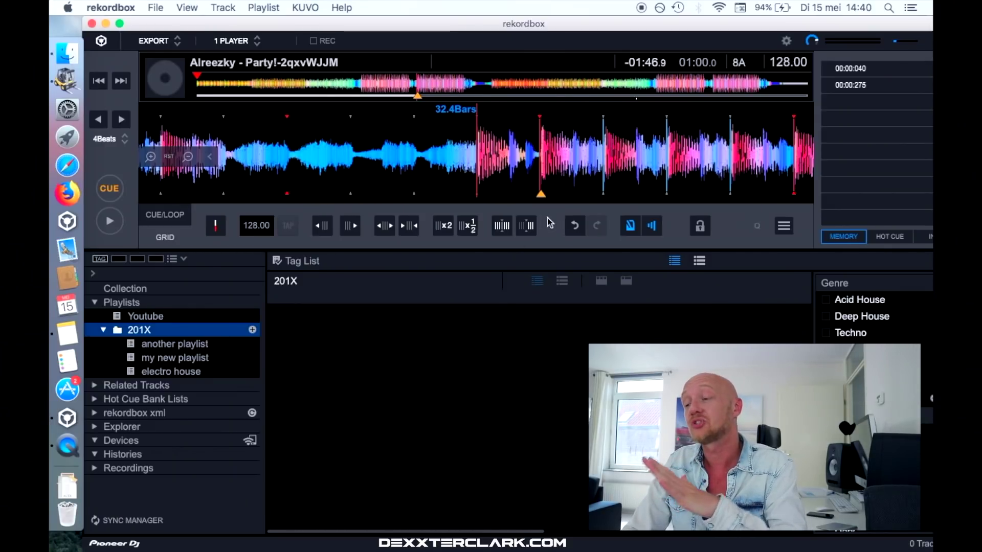
pyautogui.click(222, 231)
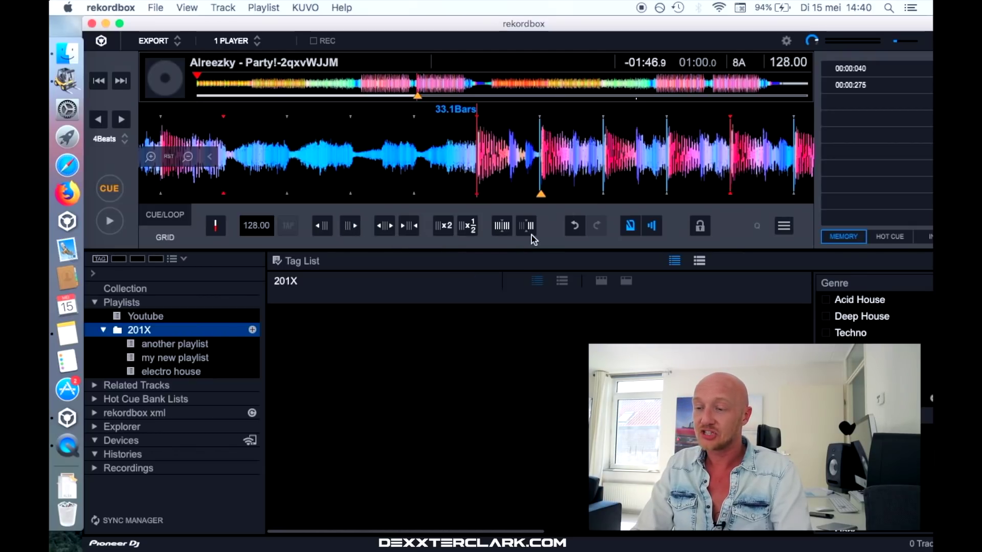
# Shift the beatgrid after 01:00.0 right in small increments, past the starts of the kicks.
pyautogui.click(355, 230)
pyautogui.click(355, 230)
pyautogui.click(355, 230)
pyautogui.click(354, 230)
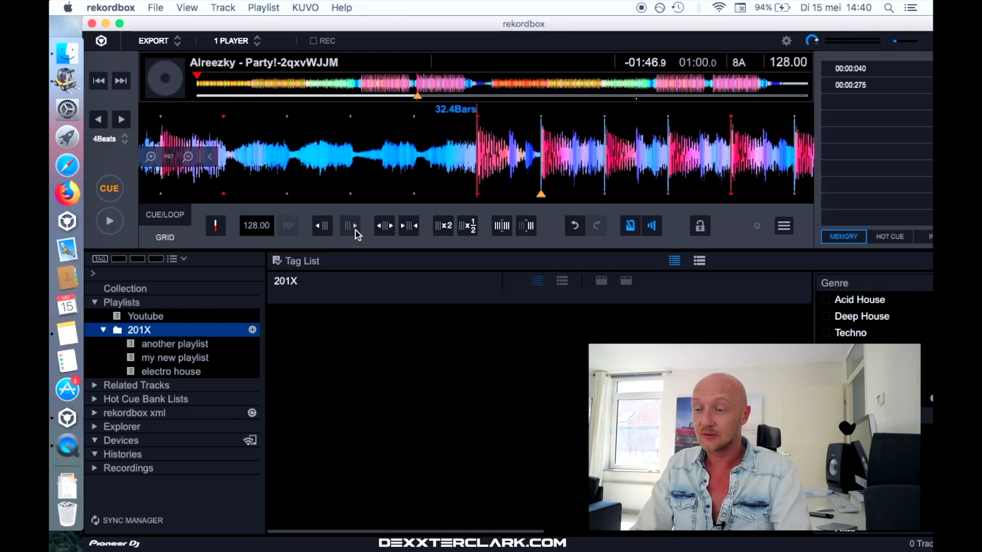
pyautogui.click(355, 230)
pyautogui.click(355, 230)
pyautogui.click(355, 230)
pyautogui.click(355, 231)
pyautogui.click(355, 230)
pyautogui.click(355, 230)
pyautogui.click(355, 231)
pyautogui.click(355, 230)
pyautogui.click(355, 230)
pyautogui.click(355, 230)
pyautogui.click(355, 230)
pyautogui.click(355, 231)
pyautogui.click(355, 230)
pyautogui.click(355, 230)
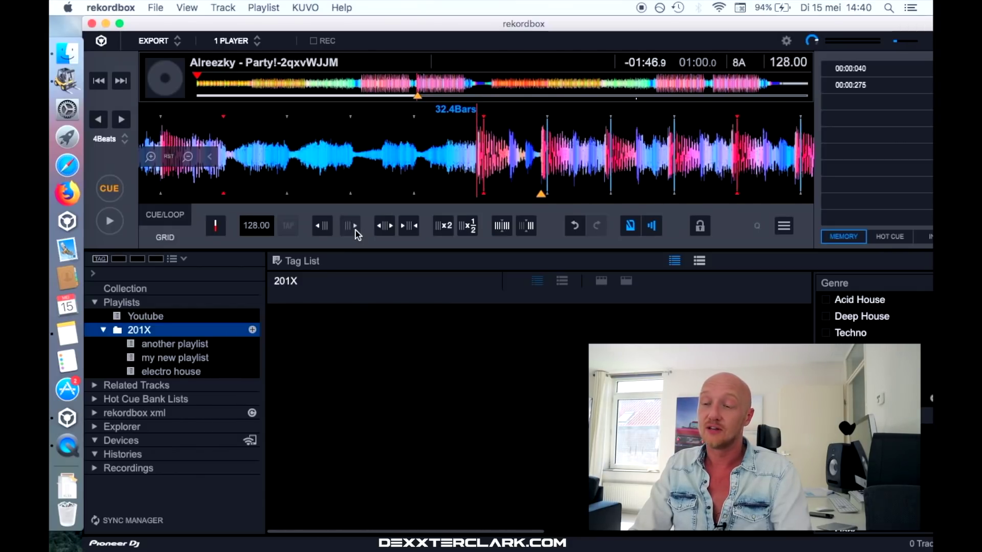
pyautogui.click(355, 230)
# Shift the beatgrid after 01:00.0 left in small increments, back toward the starts of the kicks.
pyautogui.click(323, 230)
pyautogui.click(323, 230)
pyautogui.click(323, 229)
pyautogui.click(323, 230)
pyautogui.click(323, 229)
pyautogui.click(323, 230)
pyautogui.click(323, 230)
pyautogui.click(323, 229)
pyautogui.click(323, 230)
pyautogui.click(323, 229)
pyautogui.click(323, 230)
pyautogui.click(323, 229)
pyautogui.click(323, 230)
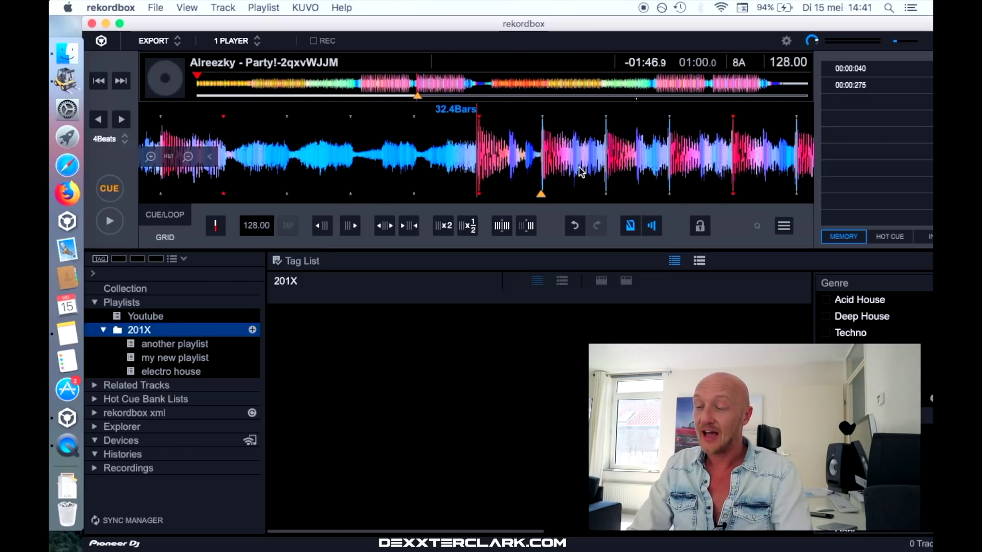
# Switch grid adjustments back to the whole track and fine-tune the beatgrid against the kicks by nudging it left, then slightly right.
pyautogui.click(504, 227)
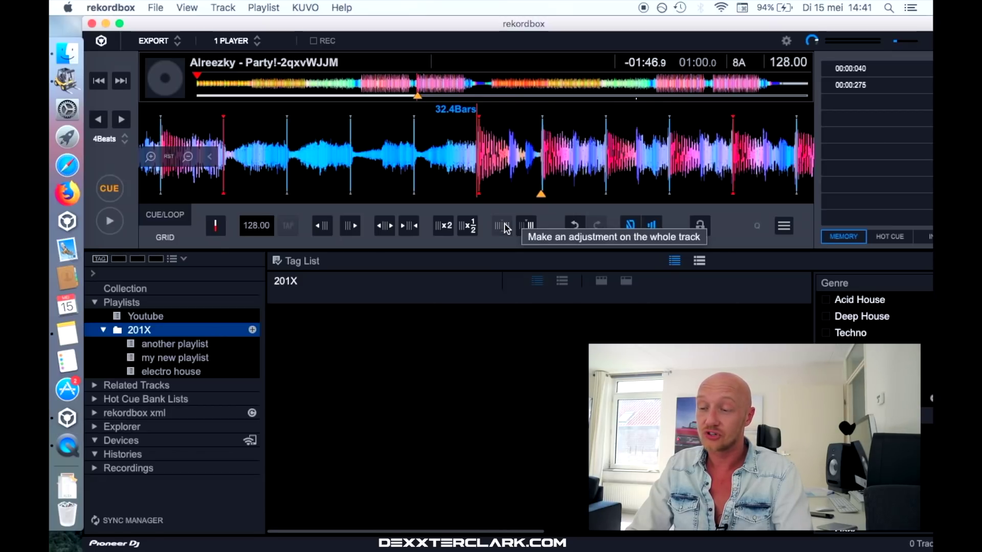
pyautogui.click(318, 228)
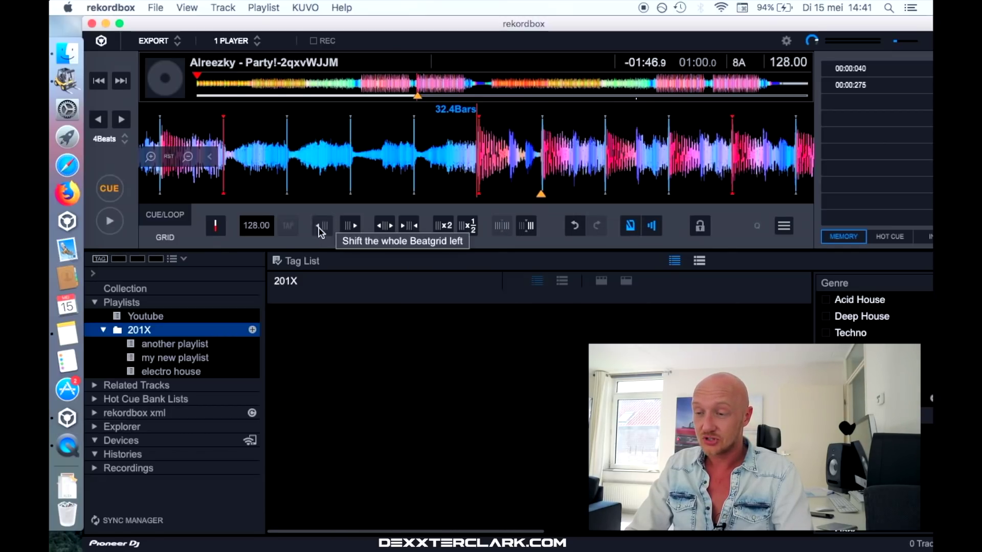
pyautogui.click(318, 228)
pyautogui.click(318, 228)
pyautogui.click(318, 228)
pyautogui.click(318, 228)
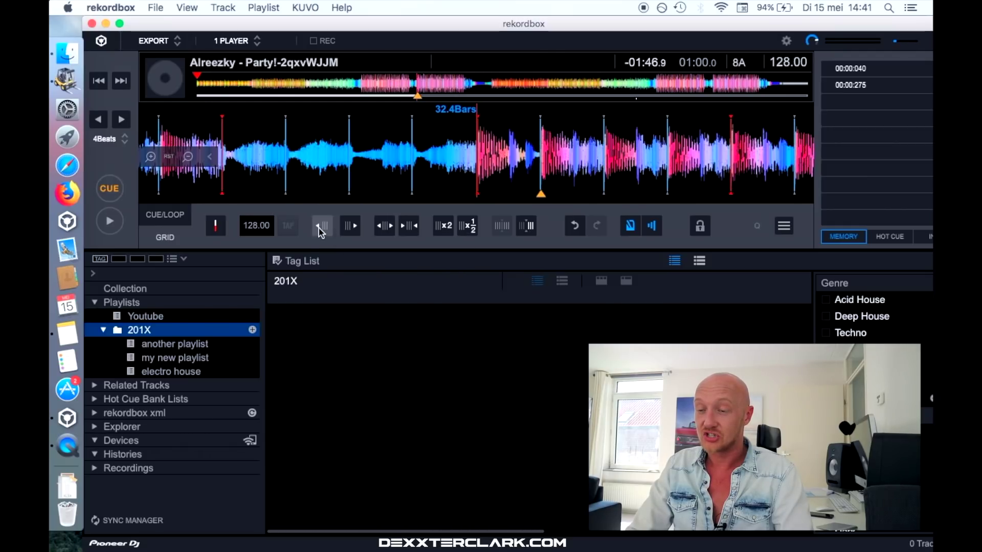
pyautogui.click(351, 225)
pyautogui.click(351, 225)
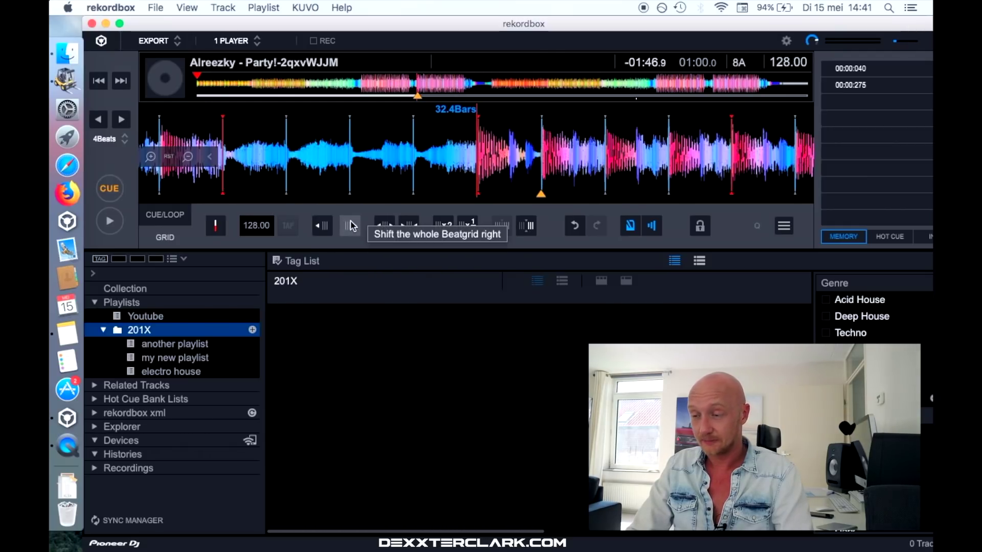
pyautogui.click(351, 225)
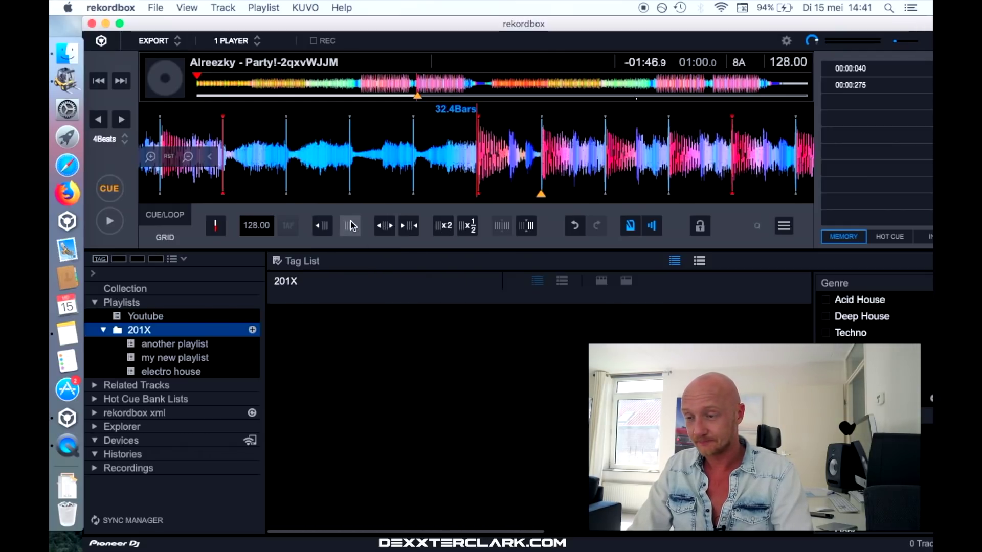
# Widen the interval between the grid's beats until the track's tempo is 127.89 BPM.
pyautogui.click(386, 229)
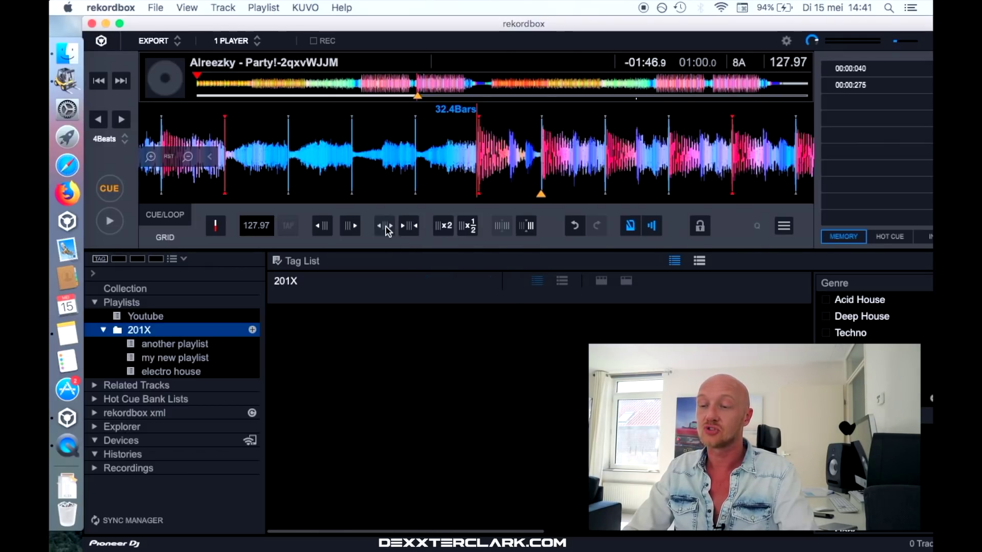
pyautogui.click(386, 230)
pyautogui.click(386, 229)
pyautogui.click(387, 229)
pyautogui.click(386, 229)
pyautogui.click(386, 229)
pyautogui.click(386, 229)
pyautogui.click(386, 229)
pyautogui.click(387, 229)
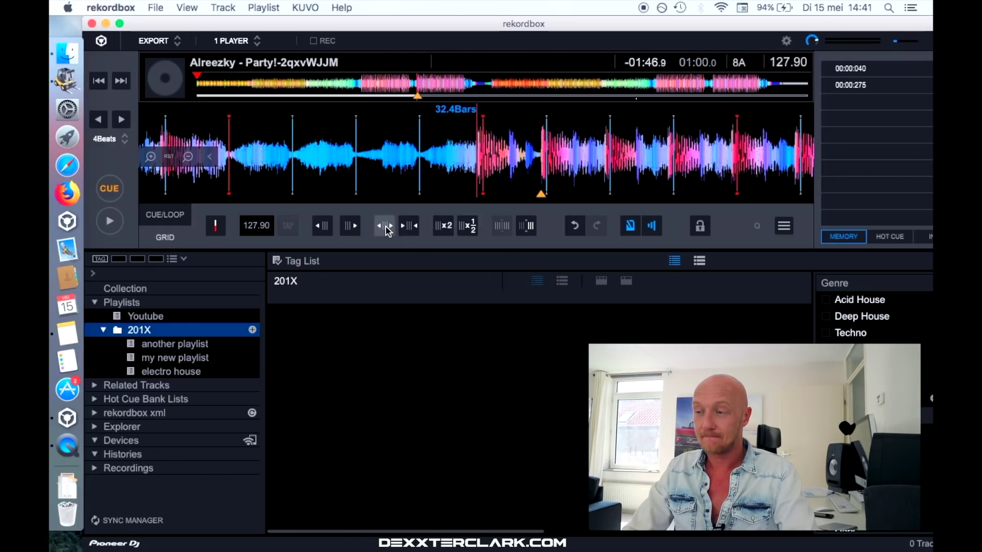
pyautogui.click(387, 229)
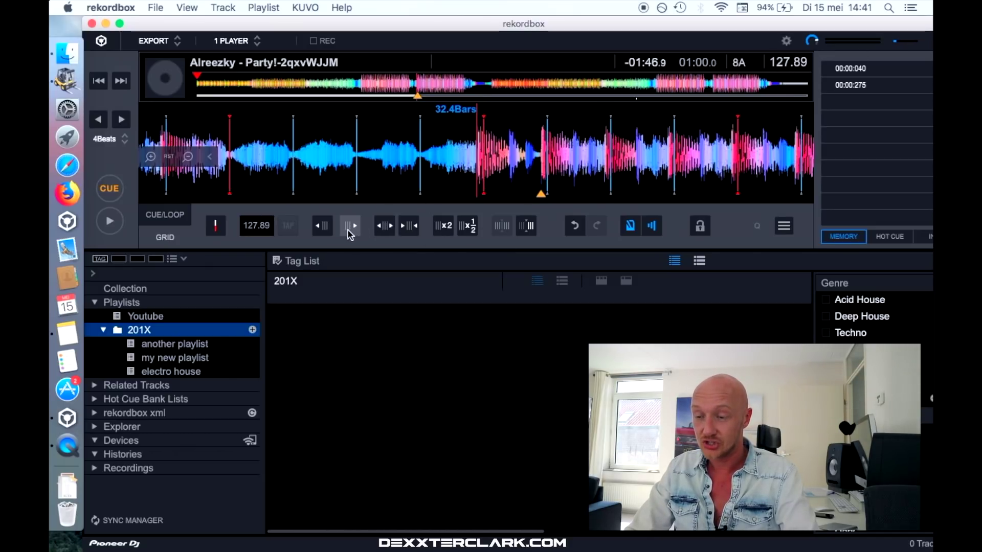
# Narrow the interval between the grid's beats until the track's tempo is 127.95 BPM.
pyautogui.click(418, 229)
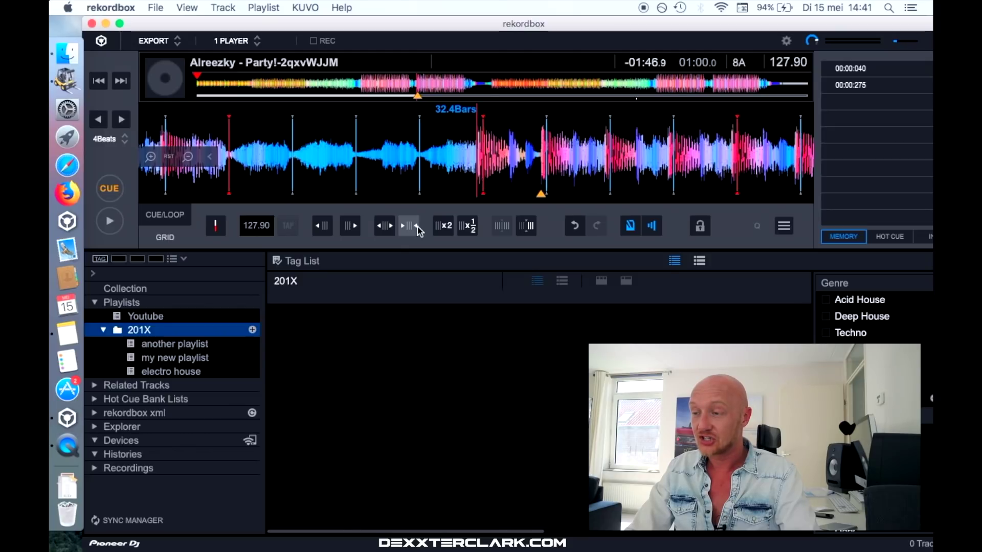
pyautogui.click(417, 226)
pyautogui.click(418, 226)
pyautogui.click(417, 226)
pyautogui.click(418, 226)
pyautogui.click(417, 228)
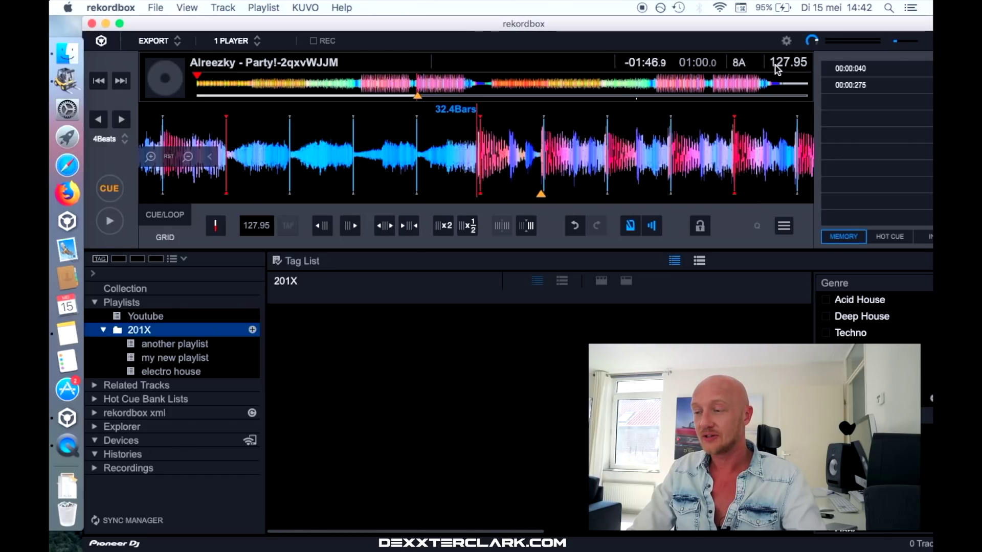
# Double the beatgrid's tempo to 255.90 BPM and halve it back to 127.95 BPM.
pyautogui.click(443, 226)
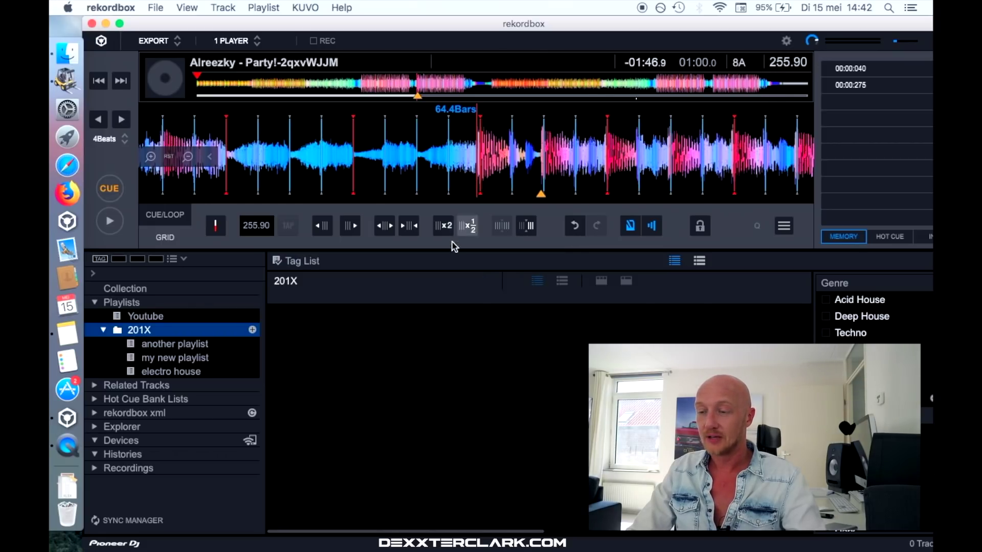
pyautogui.click(473, 230)
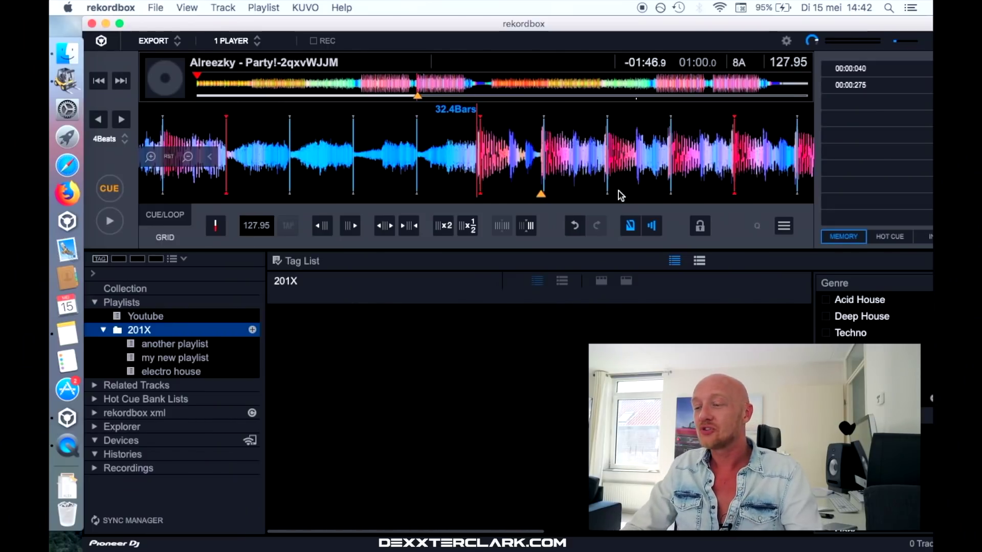
# Lock the track's beatgrid against changes and view the waveform colour, track analysis and beat count display options.
pyautogui.click(701, 227)
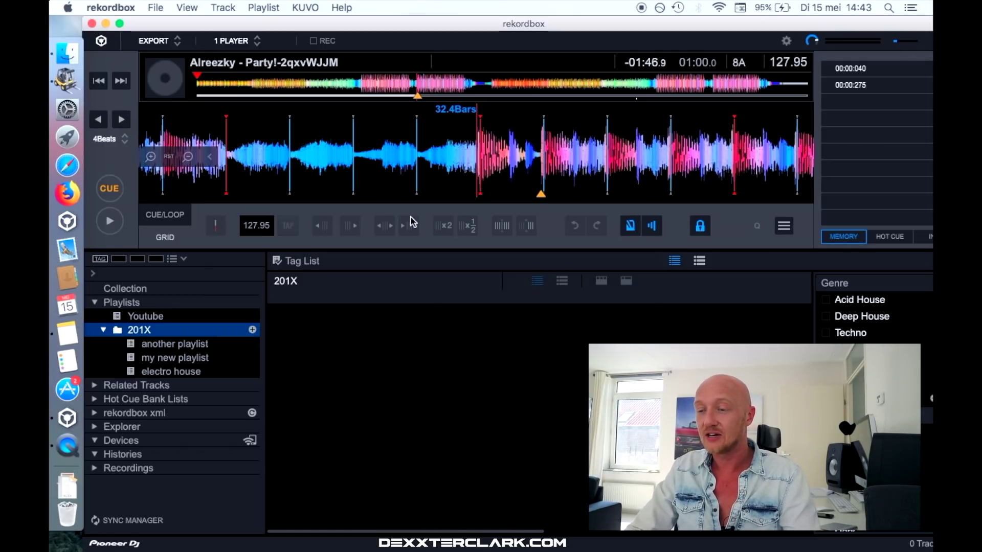
pyautogui.click(783, 226)
pyautogui.moveTo(759, 240)
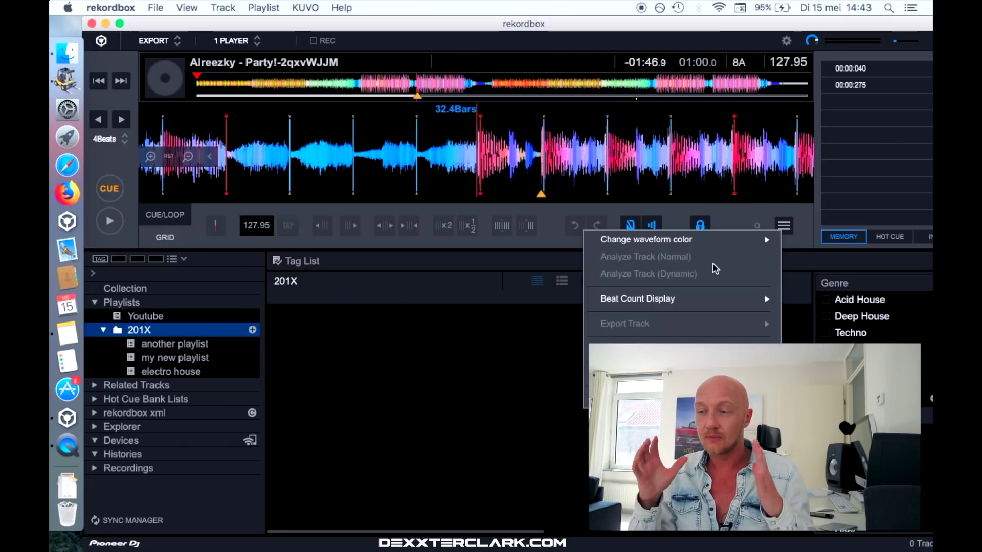
pyautogui.click(667, 212)
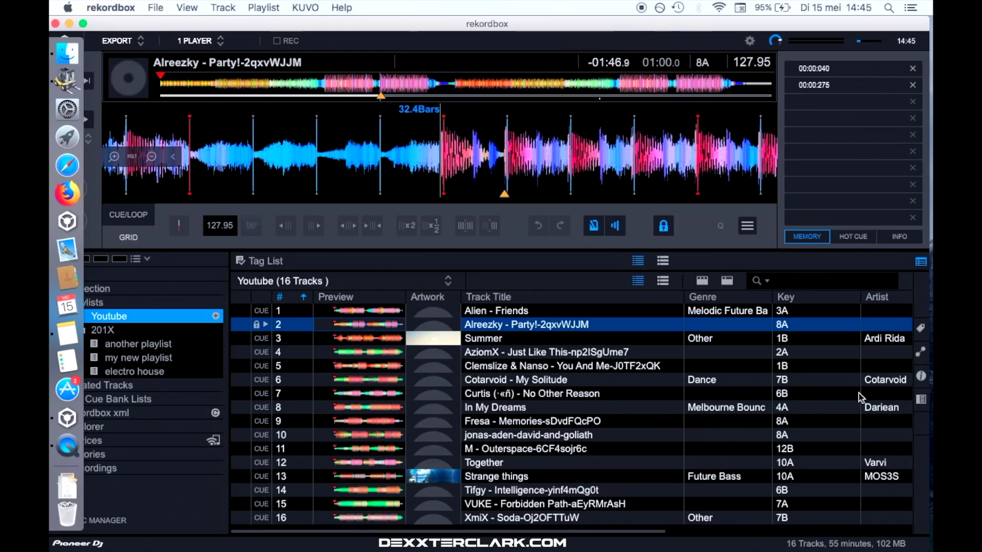
# Display the My Tag configuration for the selected track in the Youtube playlist.
pyautogui.click(921, 329)
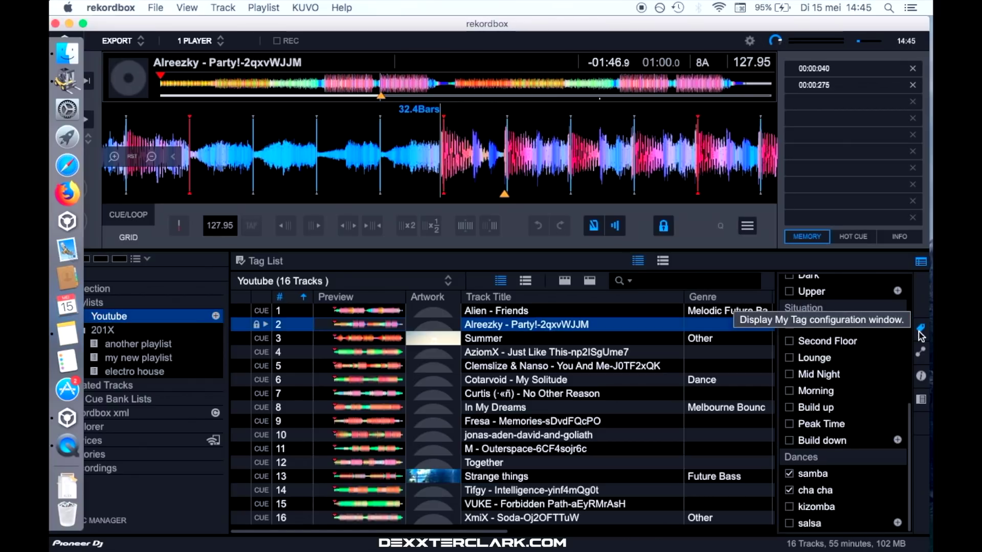
# Examine the My Tag categories Genre, Components, Situation and Dances and the tags each one offers.
pyautogui.scroll(10, 858, 313)
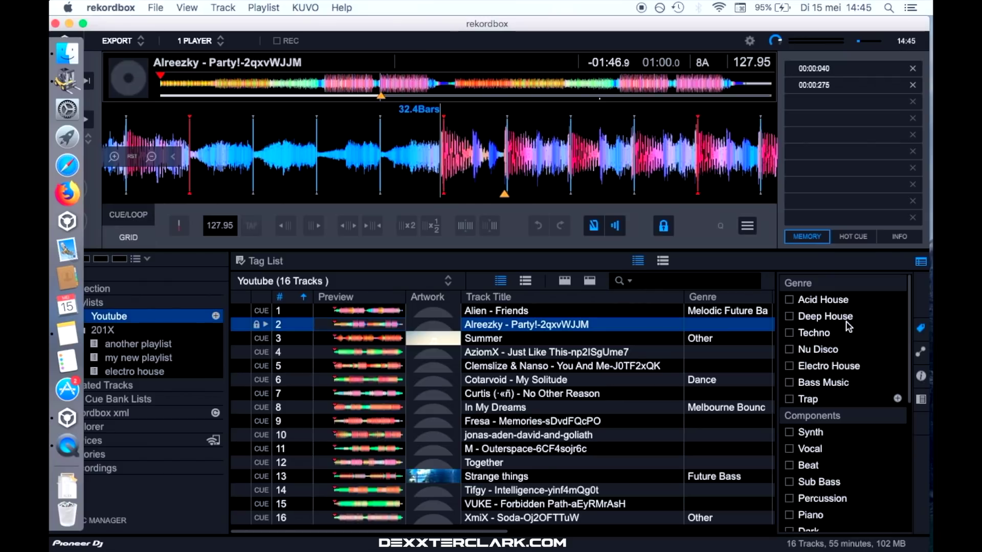
pyautogui.scroll(-8, 830, 372)
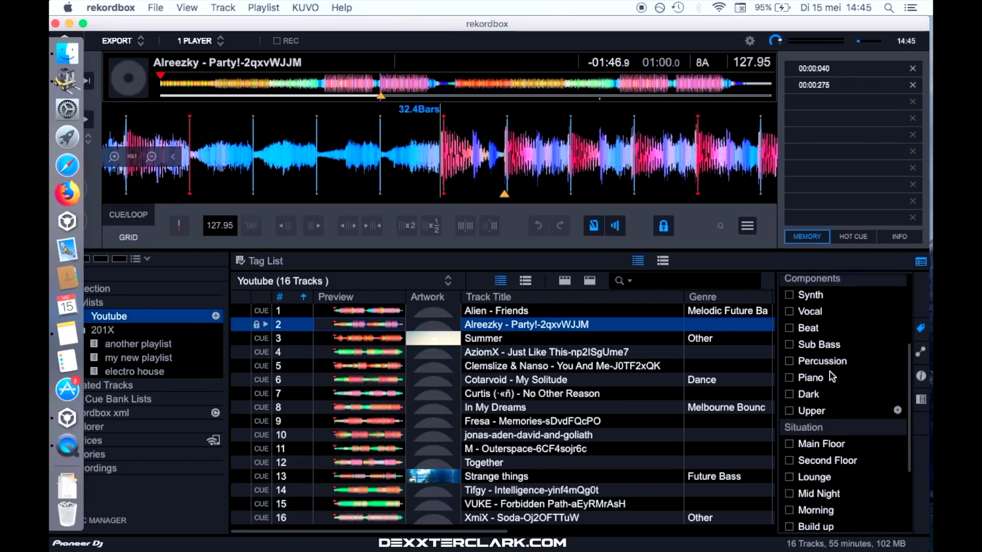
pyautogui.scroll(-2, 833, 378)
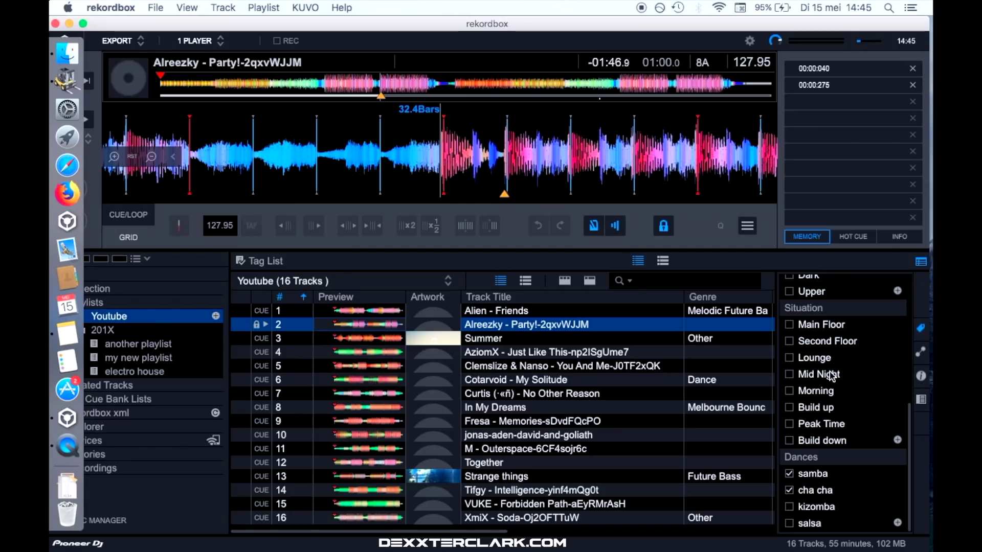
pyautogui.scroll(10, 838, 323)
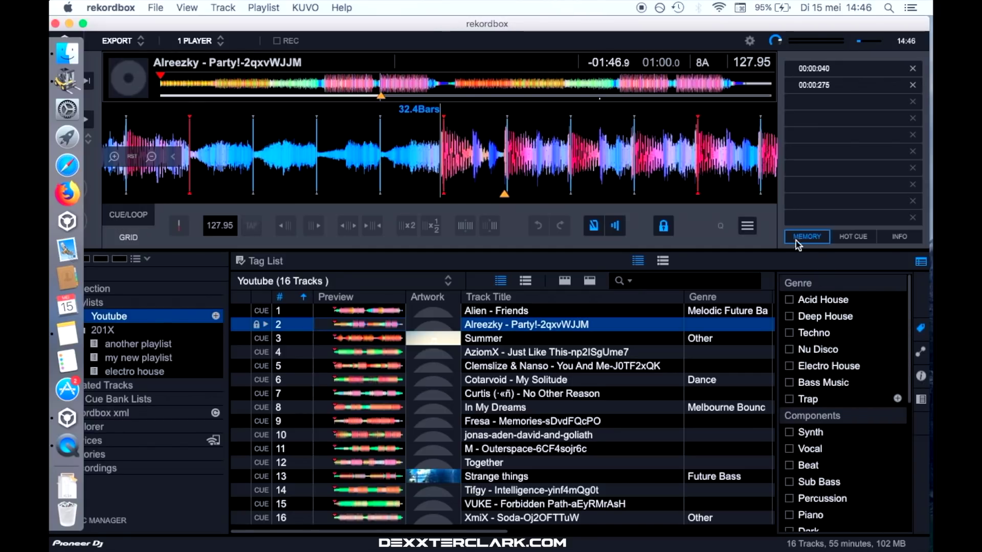
pyautogui.scroll(-9, 833, 396)
pyautogui.scroll(4, 849, 358)
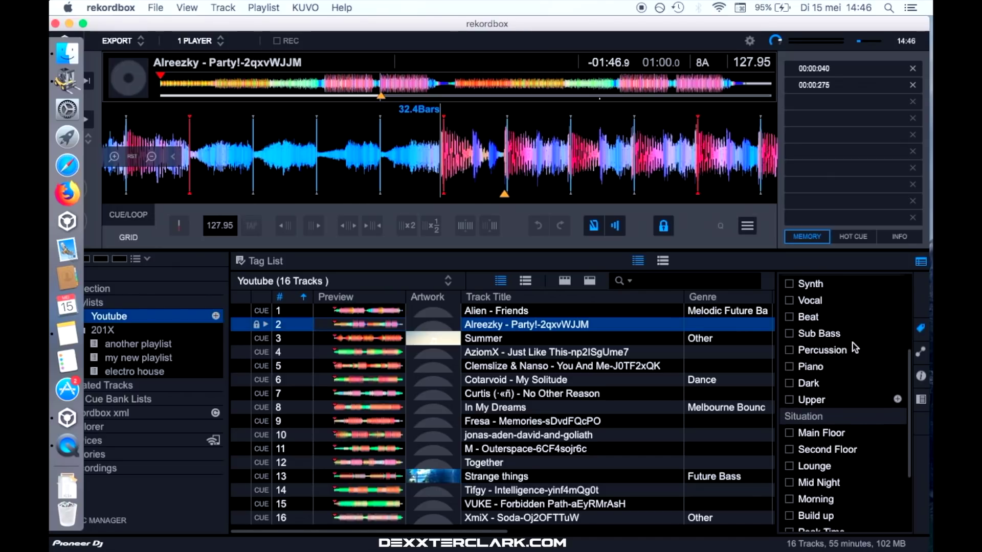
pyautogui.scroll(-5, 814, 435)
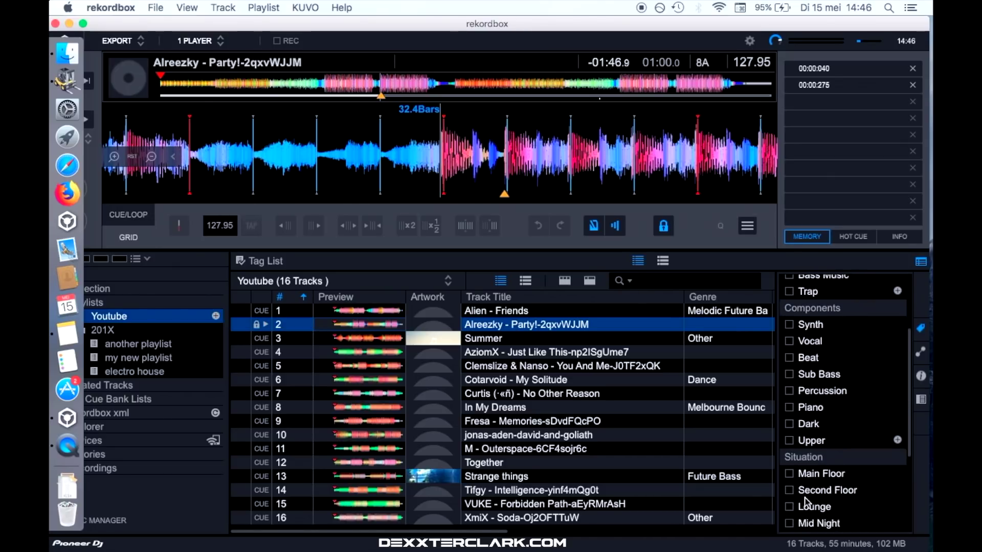
pyautogui.scroll(5, 806, 503)
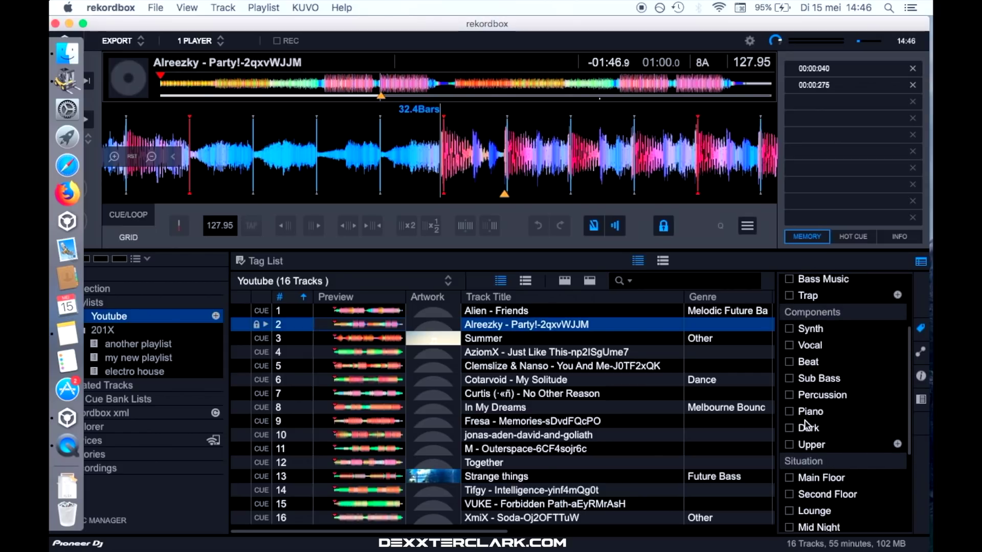
pyautogui.scroll(3, 806, 425)
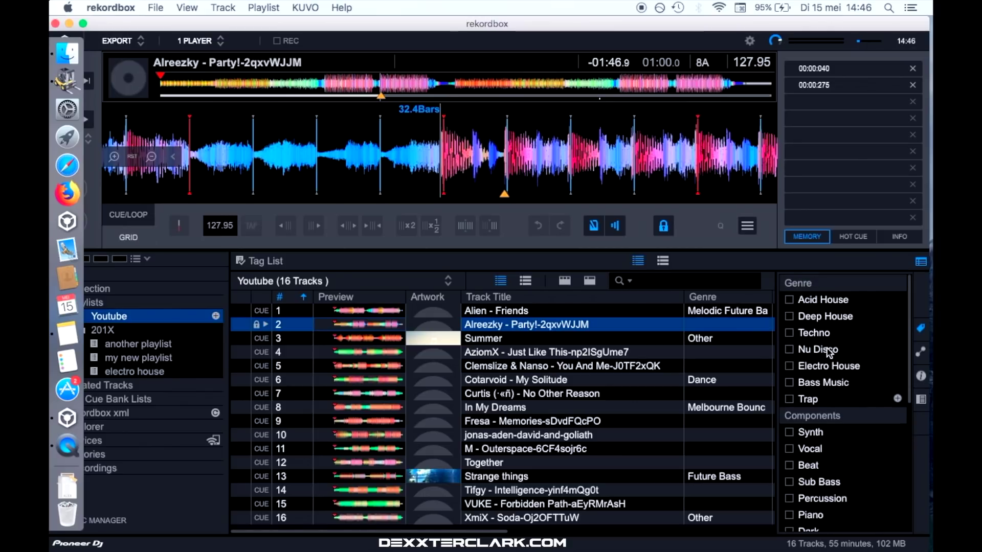
# Add a new tag named "Female vocal" to the Components category of My Tag.
pyautogui.scroll(-3, 828, 397)
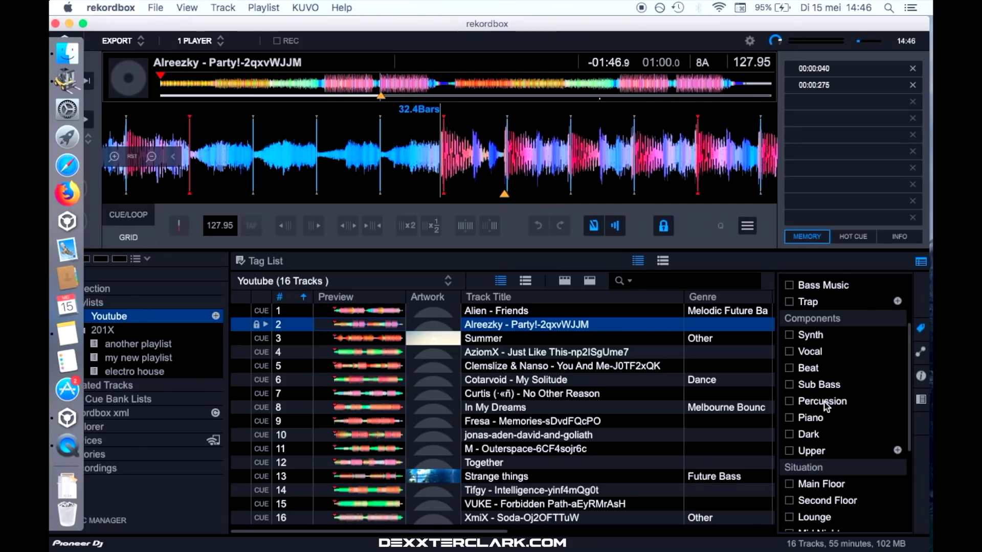
pyautogui.doubleClick(898, 455)
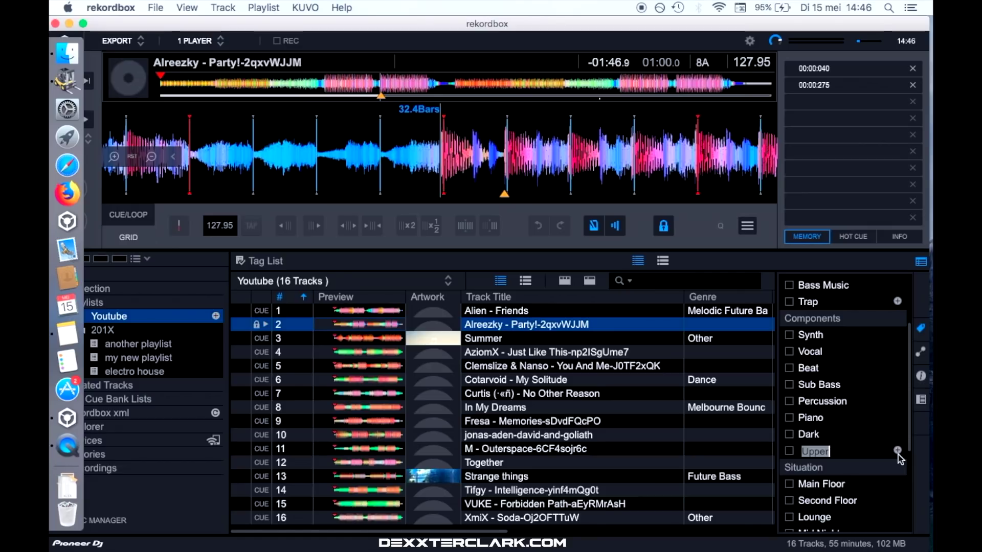
pyautogui.click(898, 453)
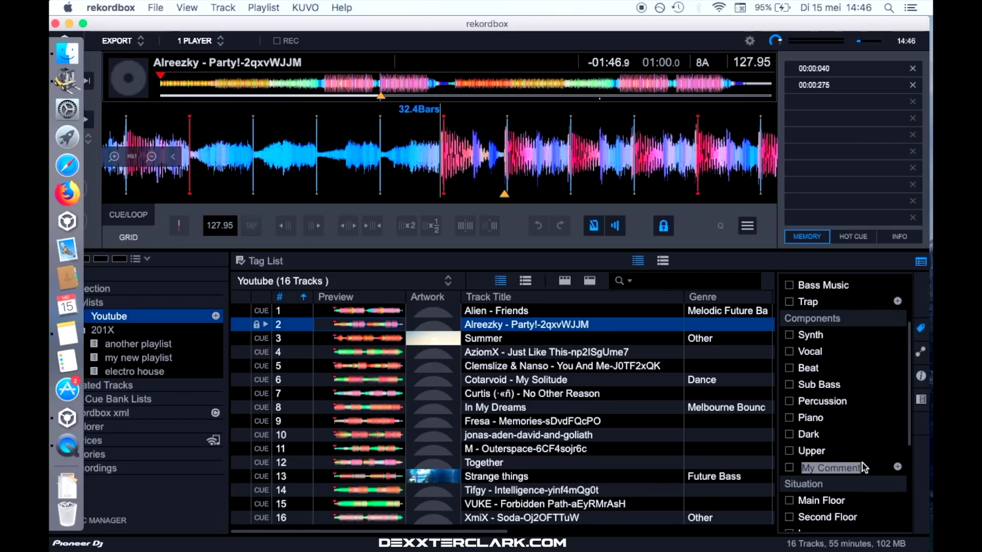
pyautogui.press('Return')
pyautogui.press('BackSpace')
pyautogui.press('BackSpace')
pyautogui.press('BackSpace')
pyautogui.press('BackSpace')
pyautogui.press('BackSpace')
pyautogui.press('BackSpace')
pyautogui.press('BackSpace')
pyautogui.press('BackSpace')
pyautogui.write('Female vocal')
pyautogui.press('Return')
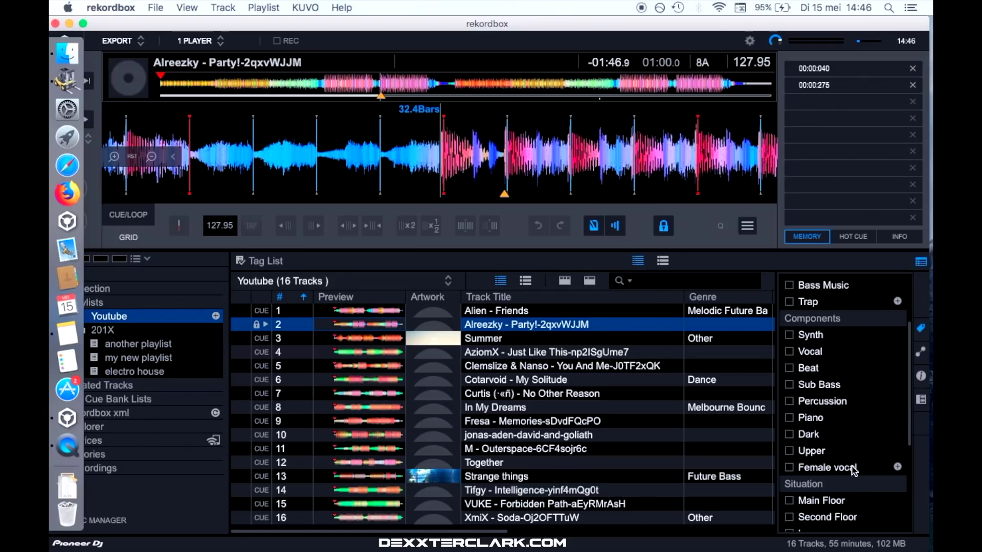
# Rename the My Tag category Dances as "own tags".
pyautogui.scroll(-3, 854, 470)
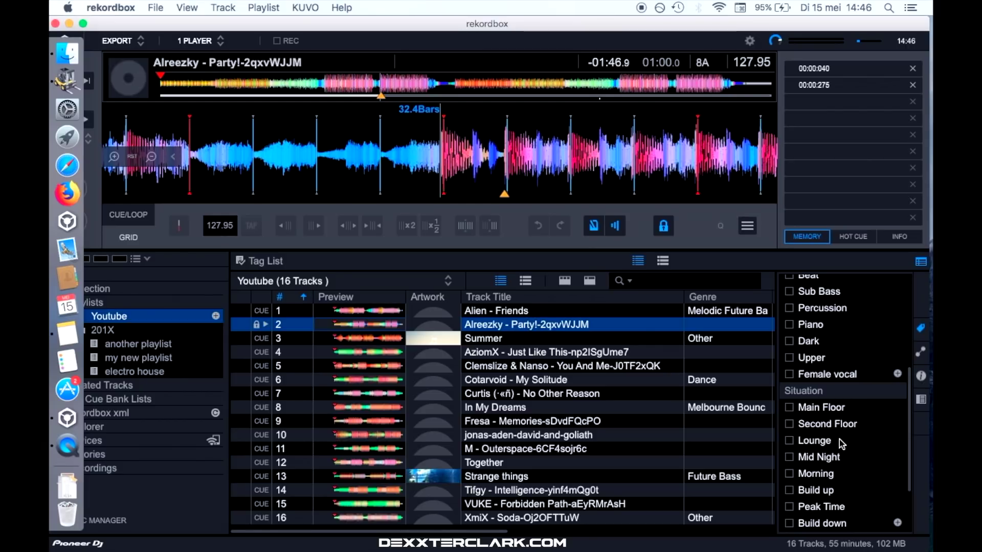
pyautogui.scroll(-3, 836, 431)
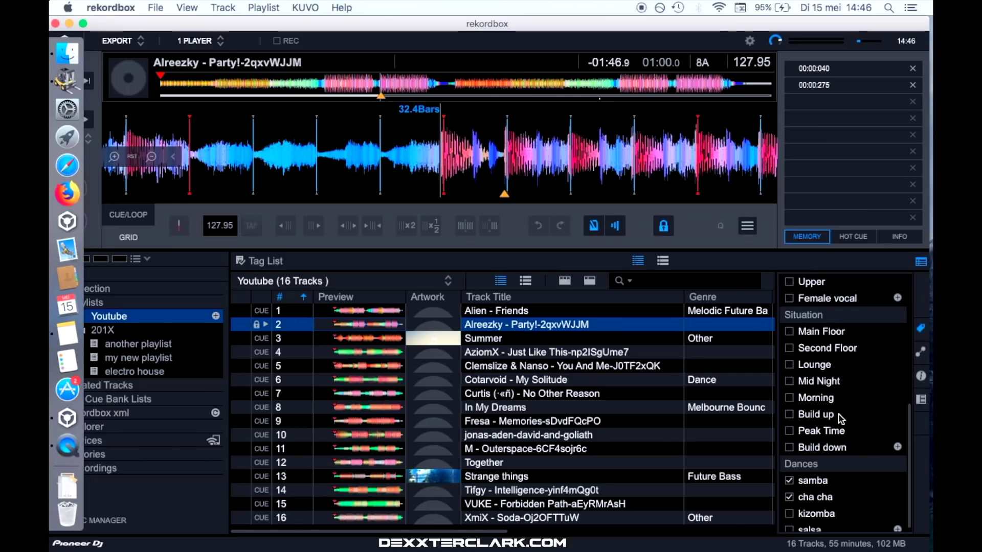
pyautogui.scroll(-1, 839, 415)
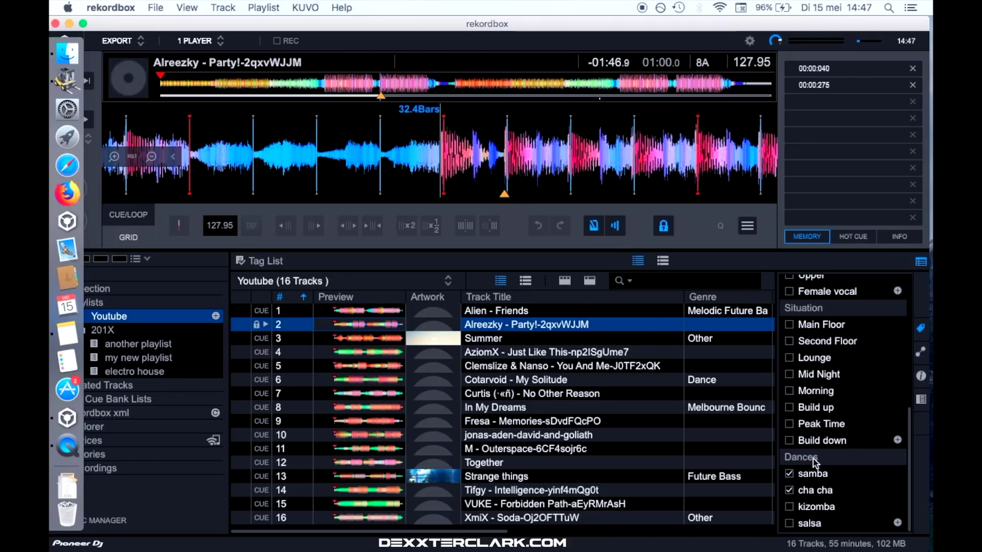
pyautogui.click(831, 463)
pyautogui.press('super+a')
pyautogui.write('own')
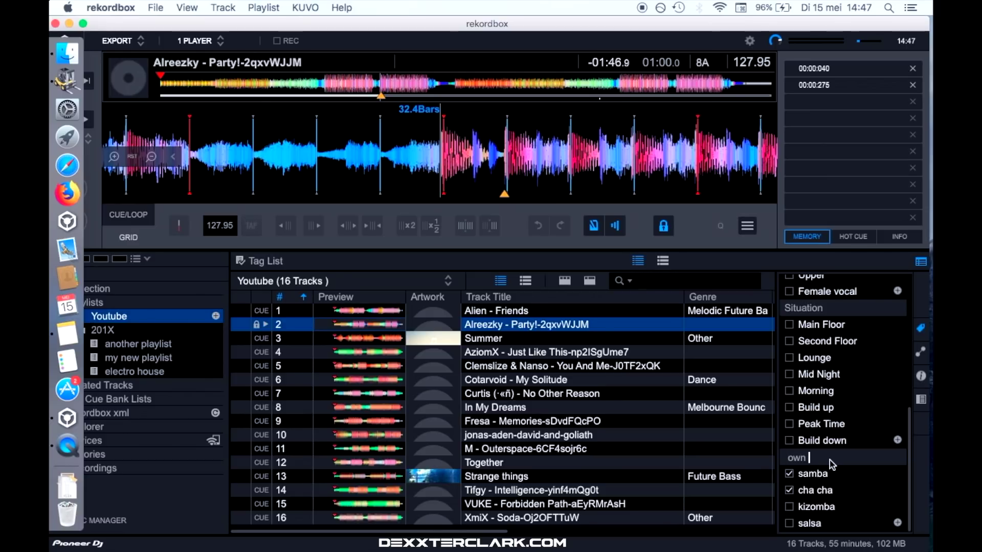
pyautogui.write(' tags')
pyautogui.press('Return')
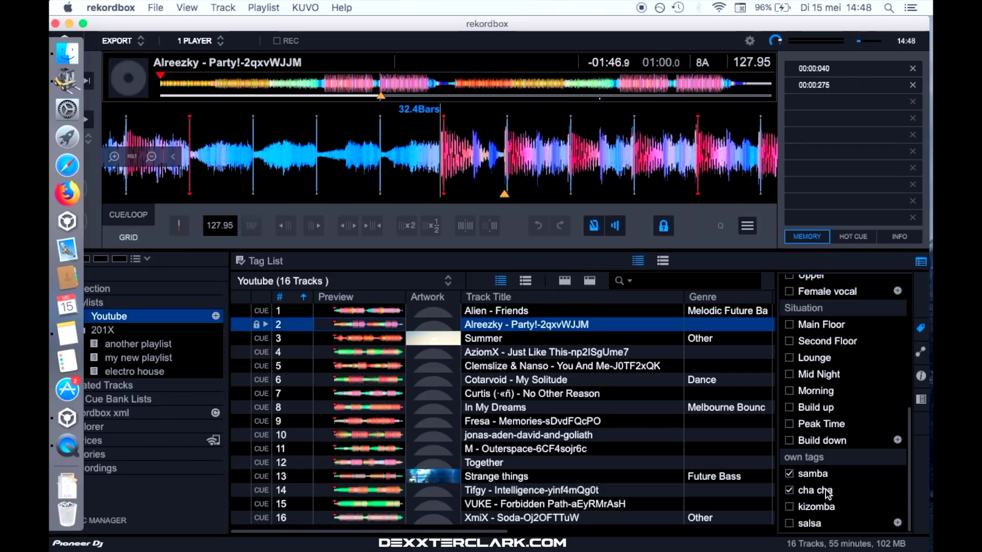
# View the first track's tags in the Youtube playlist, and tag the second track with kizomba and salsa.
pyautogui.click(510, 311)
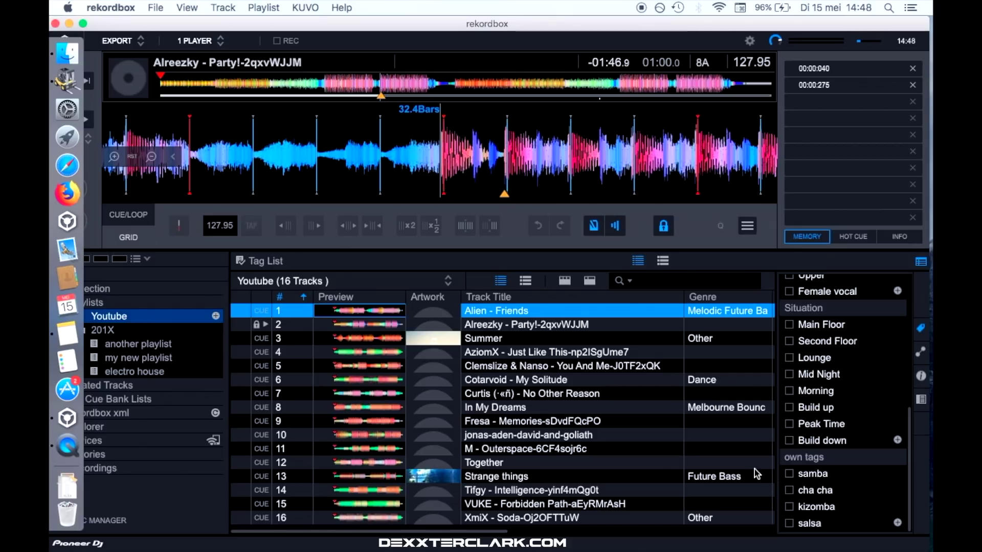
pyautogui.click(532, 326)
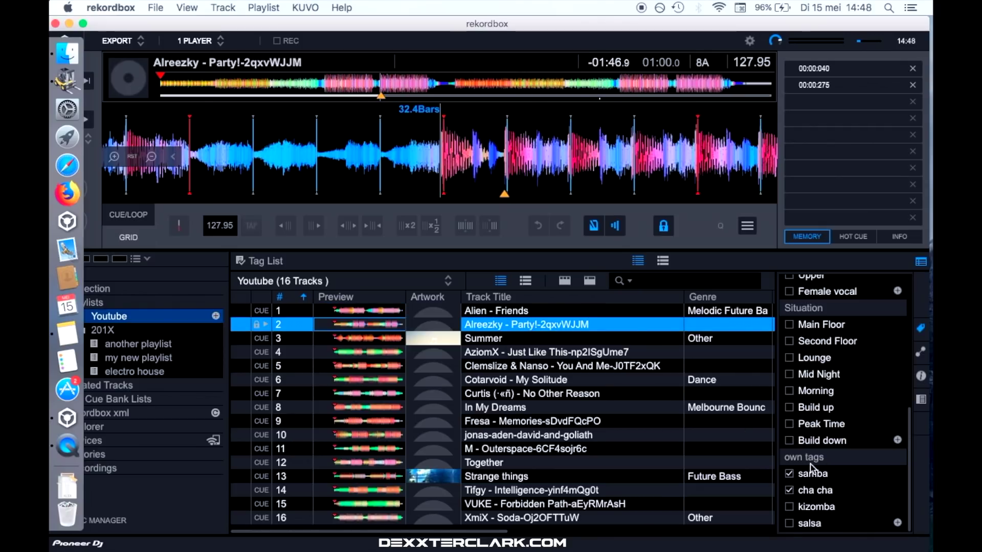
pyautogui.click(790, 505)
pyautogui.click(789, 523)
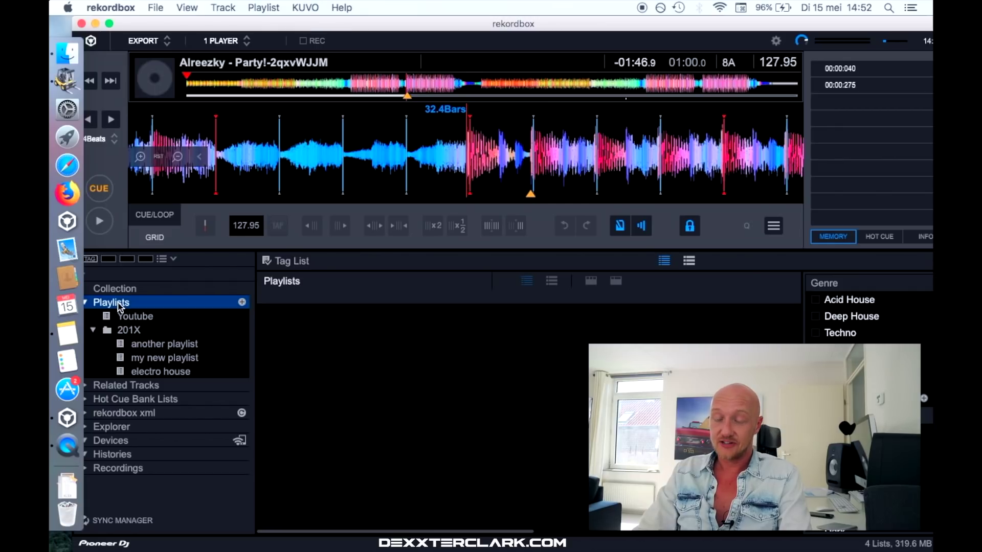
# Start a new intelligent playlist under Playlists and name it "slow tracks".
pyautogui.rightClick(119, 307)
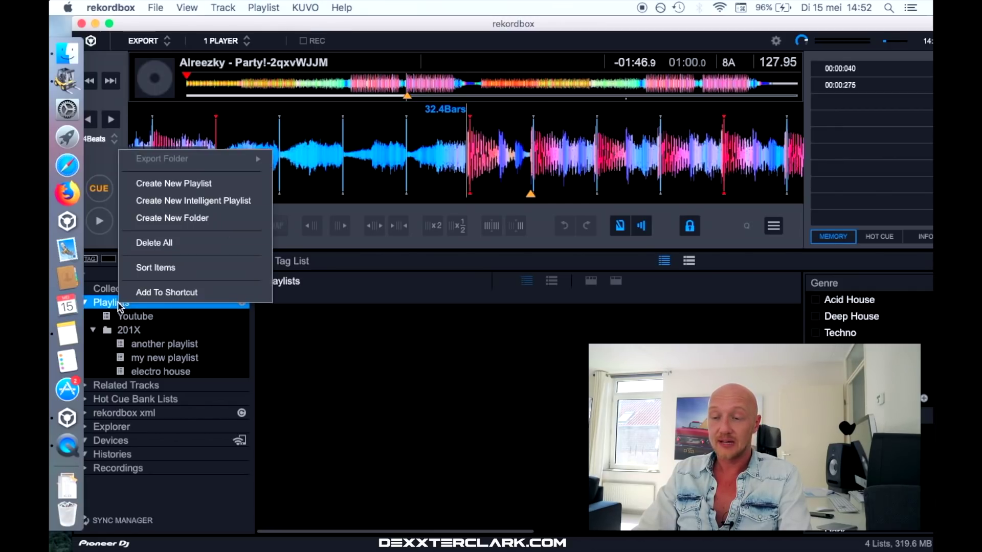
pyautogui.click(263, 201)
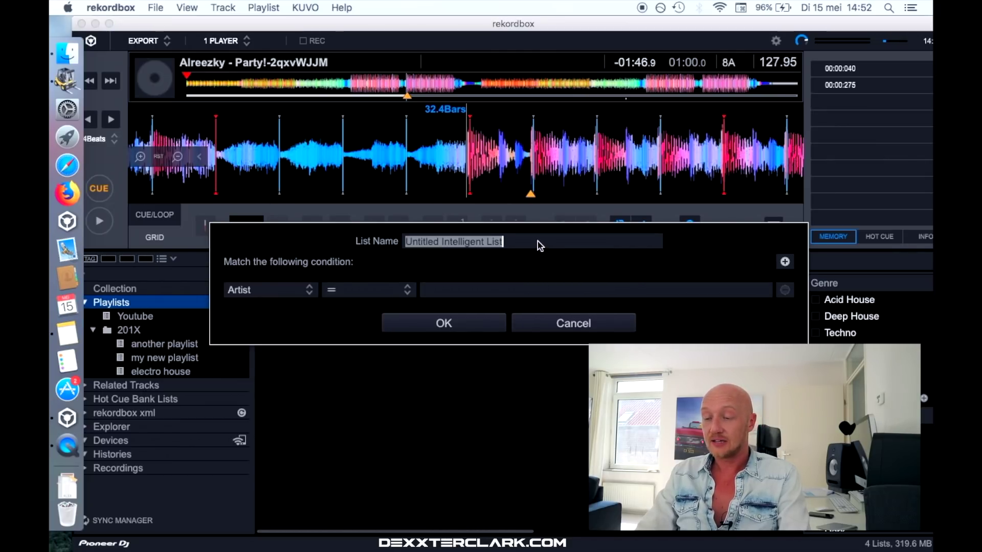
pyautogui.write('slow tracks')
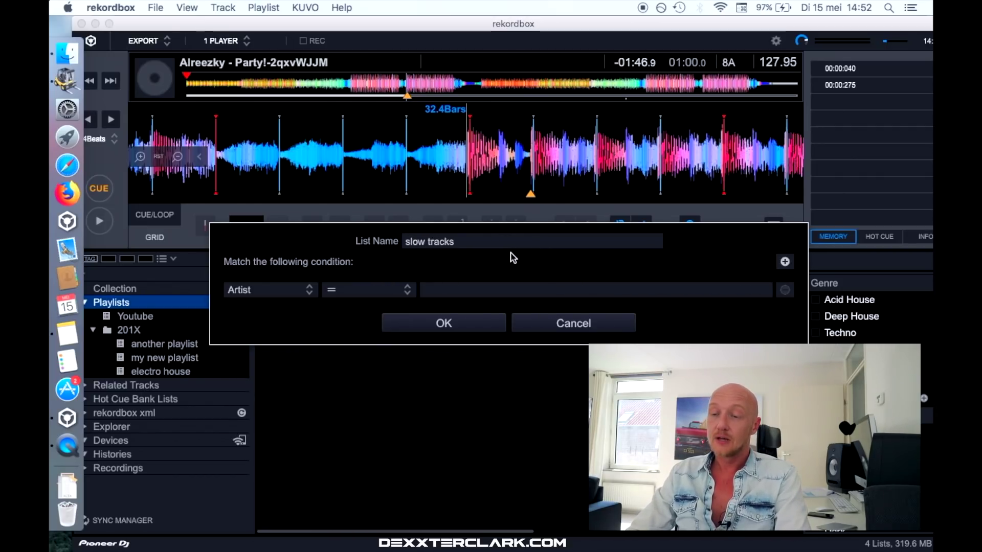
# Create the intelligent playlist with the condition BPM < 120 and check the BPM values of its tracks.
pyautogui.click(294, 295)
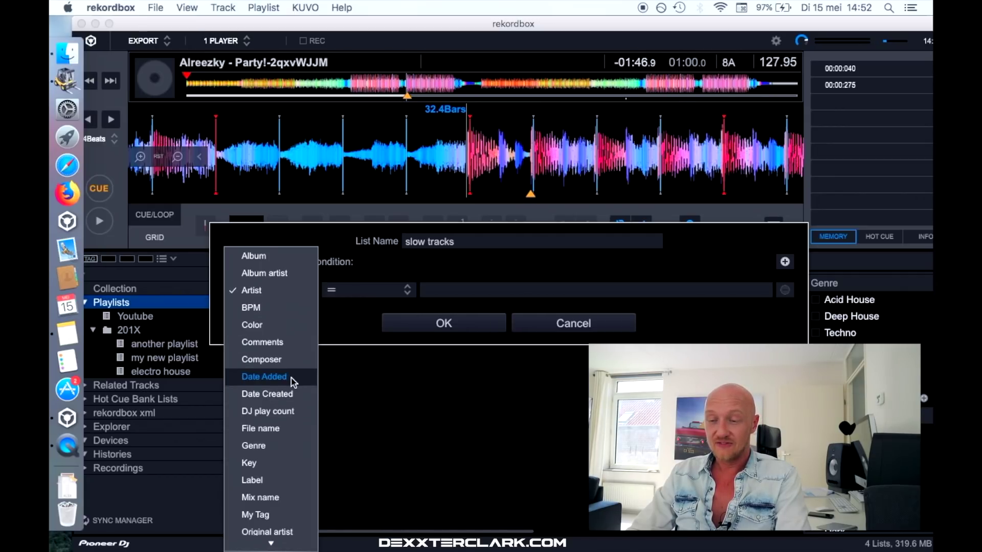
pyautogui.scroll(-5, 294, 379)
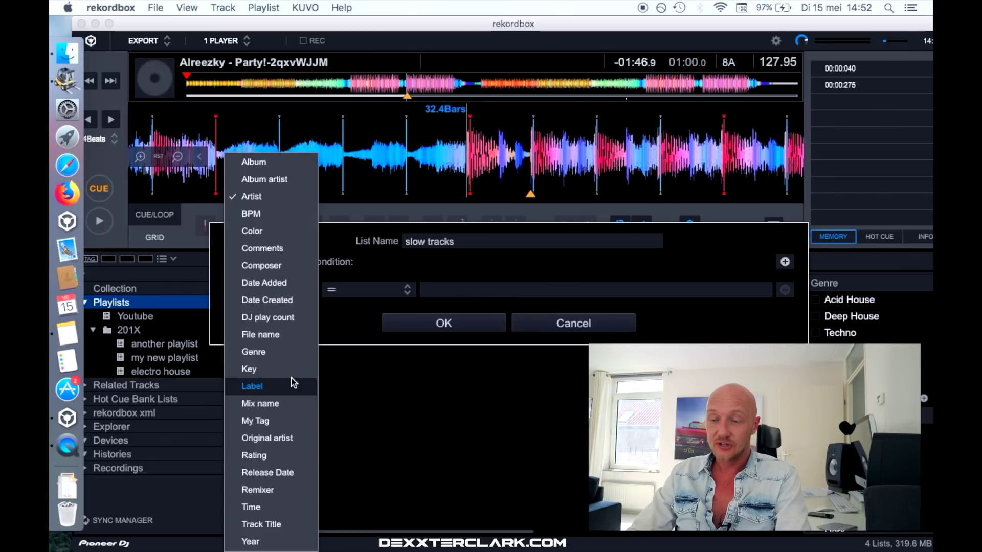
pyautogui.click(281, 219)
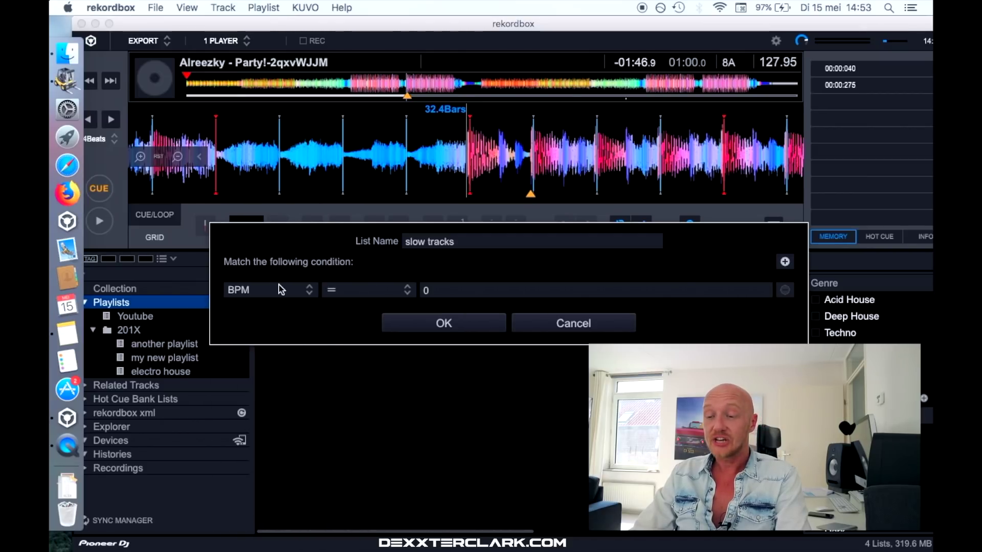
pyautogui.click(373, 294)
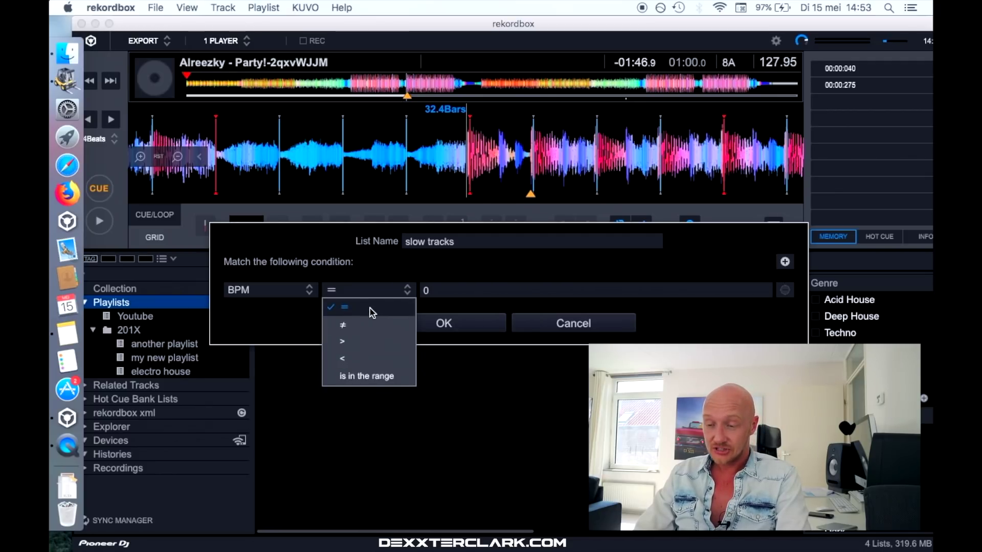
pyautogui.click(366, 360)
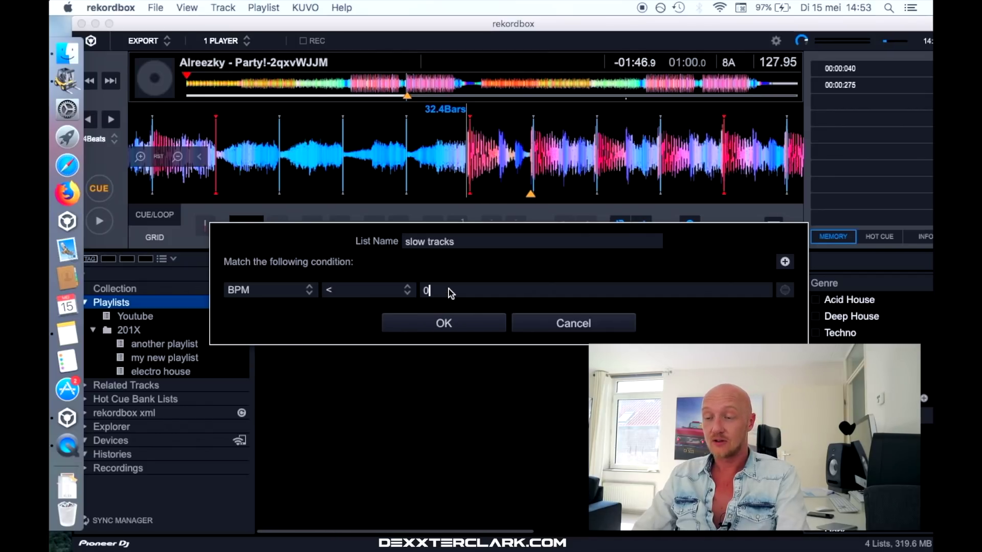
pyautogui.click(449, 291)
pyautogui.write('120')
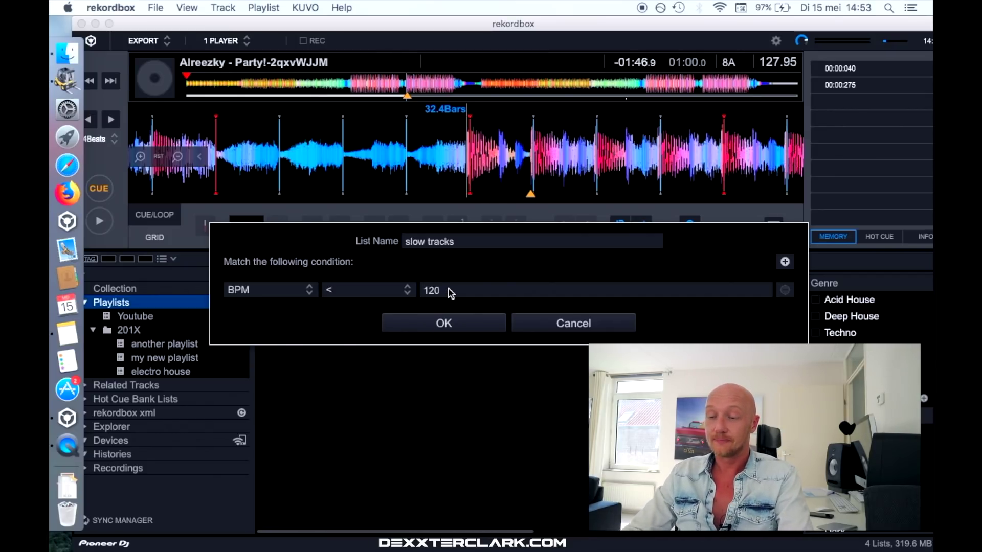
pyautogui.click(469, 330)
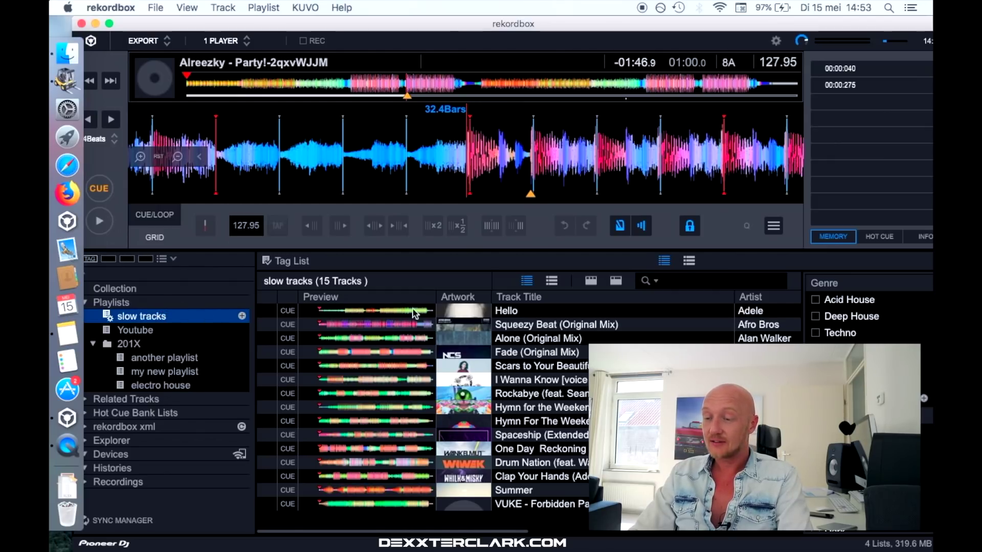
pyautogui.hscroll(10, 424, 409)
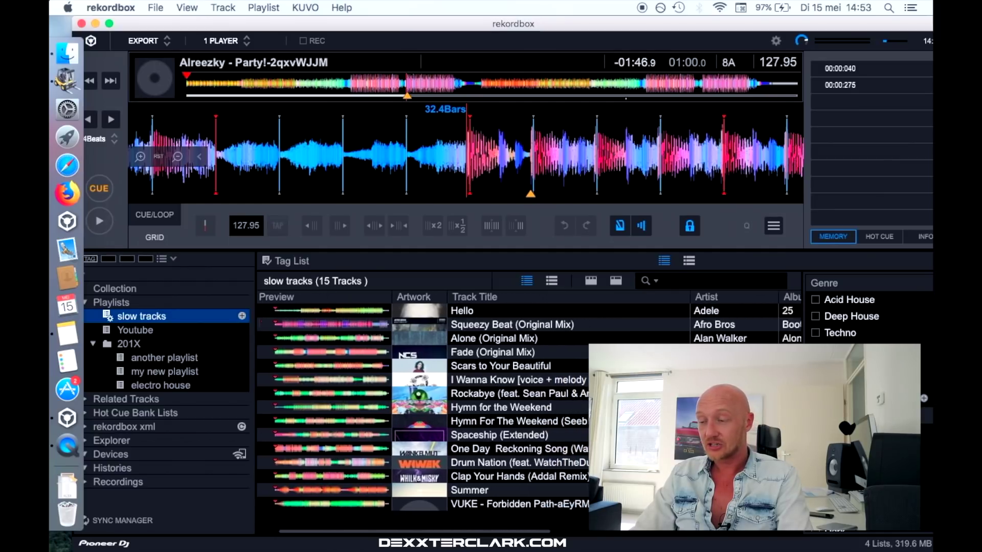
pyautogui.hscroll(6, 620, 431)
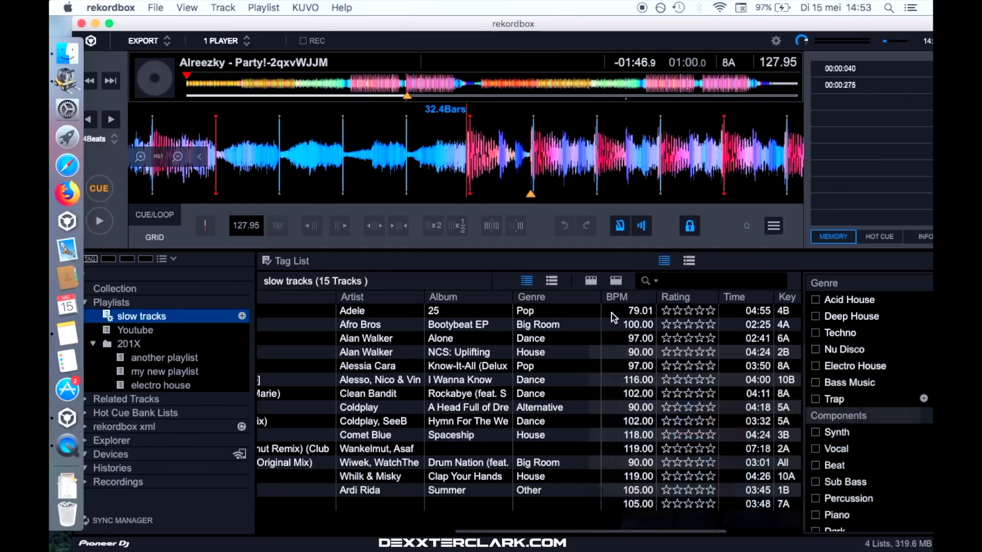
pyautogui.hscroll(1, 621, 431)
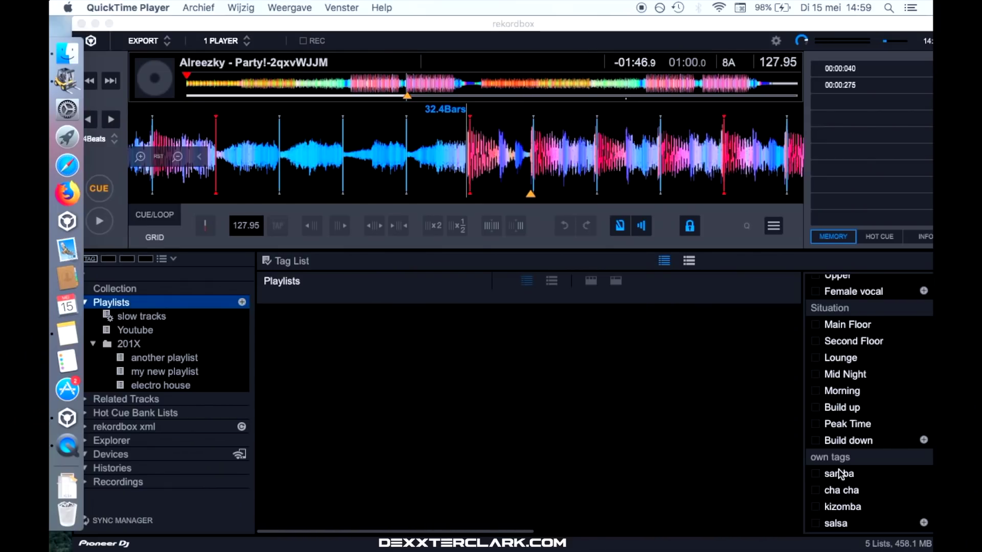
# Add a new tag named "rumba" to the own tags category in My Tag.
pyautogui.click(924, 522)
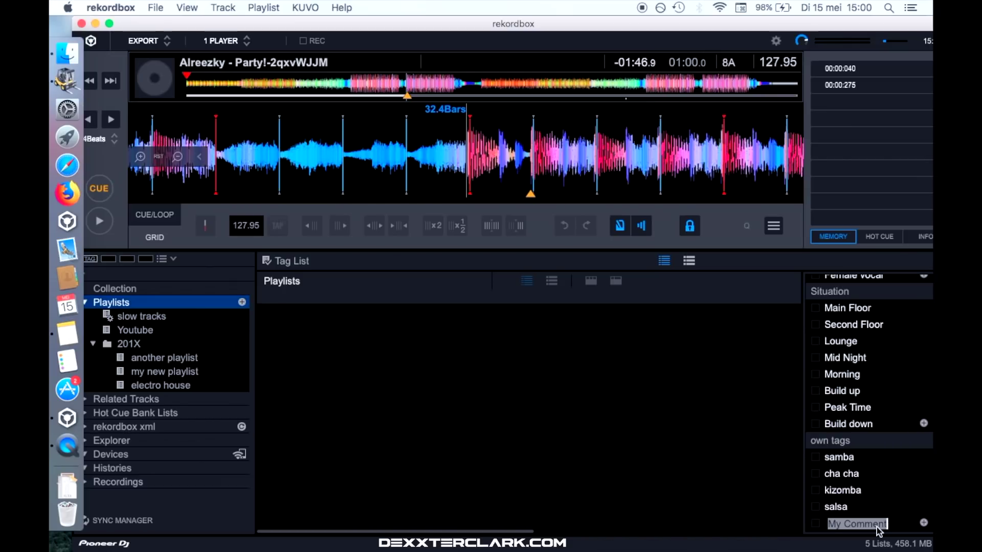
pyautogui.write('rumba')
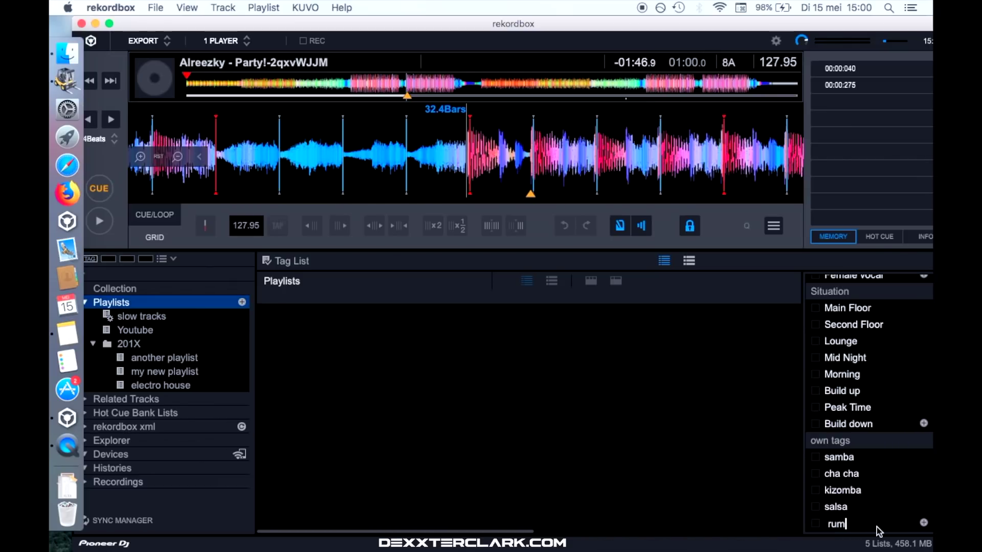
# Create an intelligent playlist named "samba" under Playlists with the condition My Tag contains samba.
pyautogui.rightClick(117, 305)
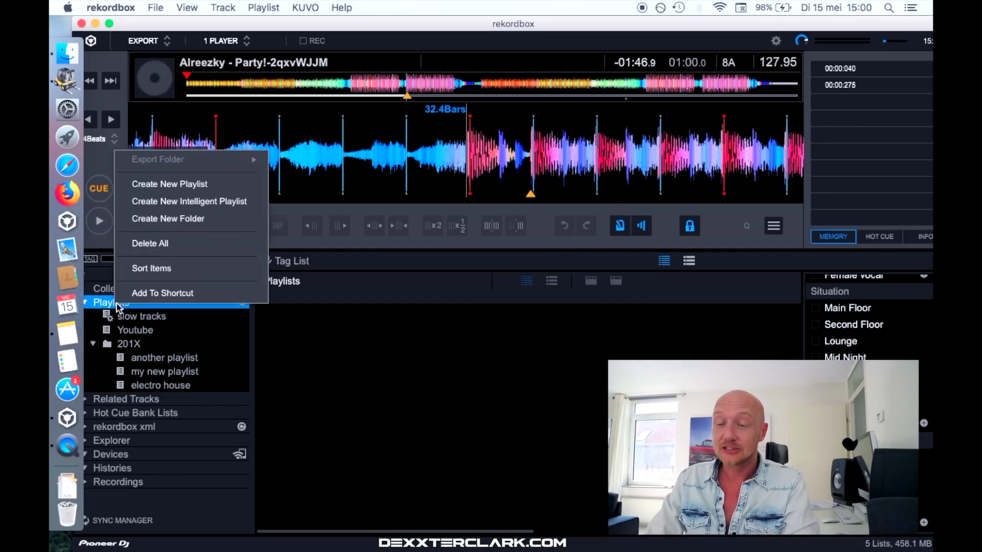
pyautogui.click(230, 202)
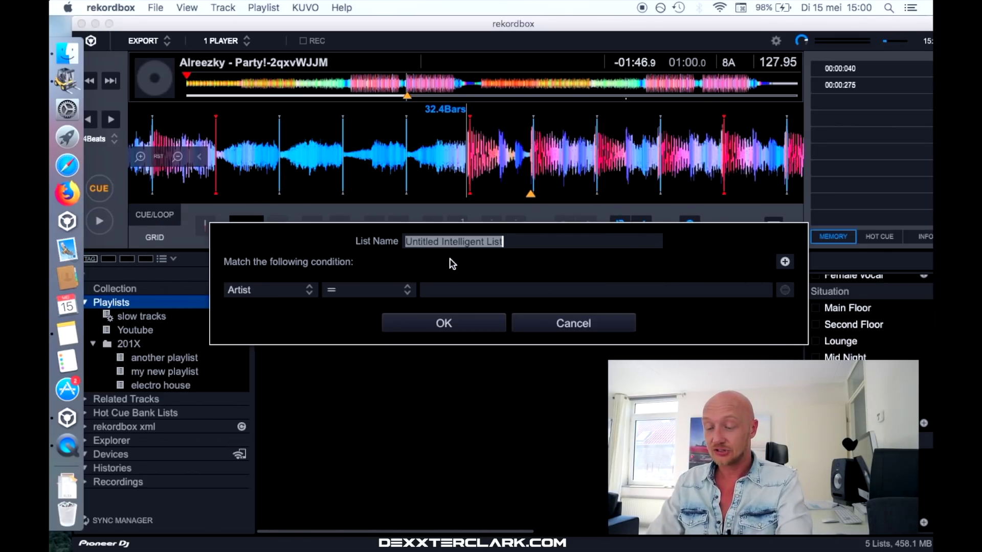
pyautogui.write('samba')
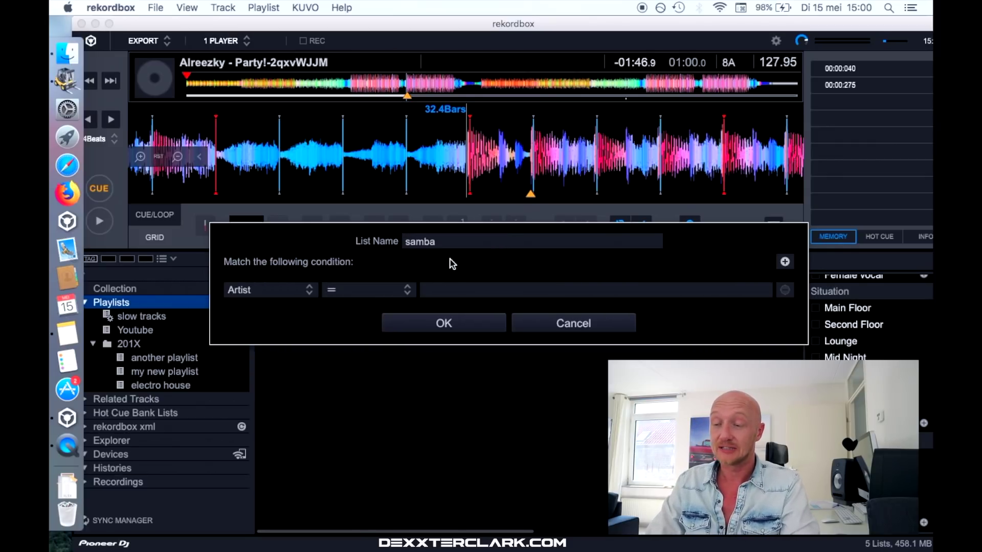
pyautogui.click(272, 290)
pyautogui.click(284, 514)
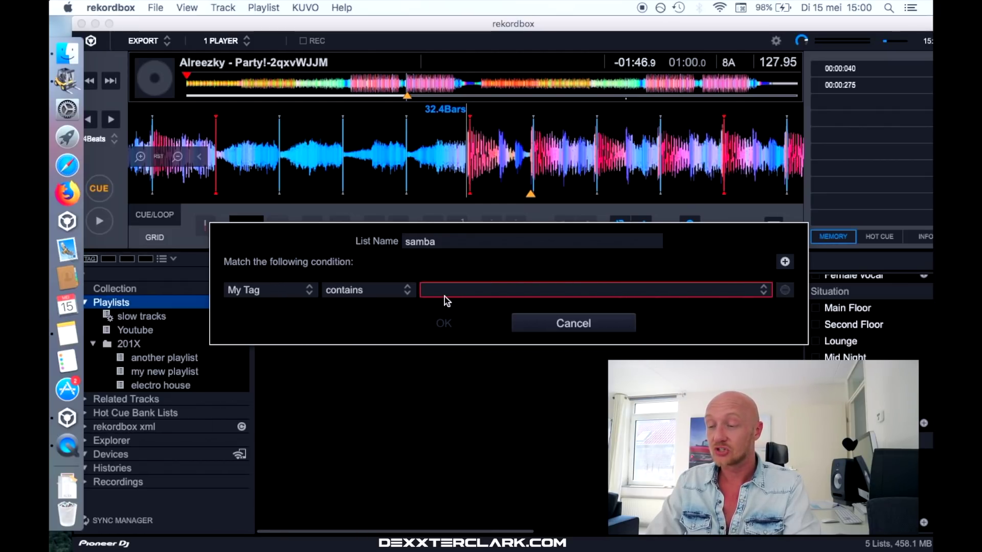
pyautogui.click(481, 290)
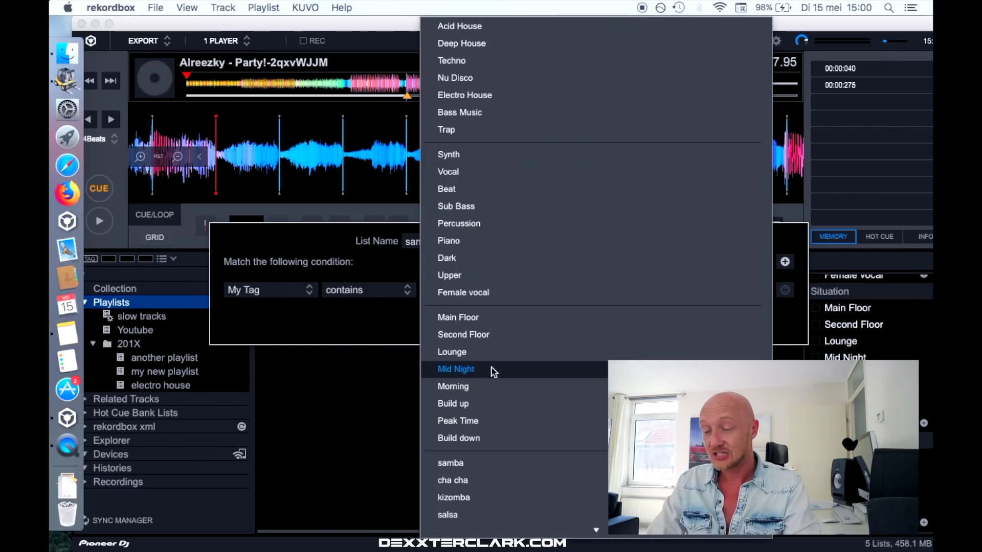
pyautogui.scroll(-1, 488, 495)
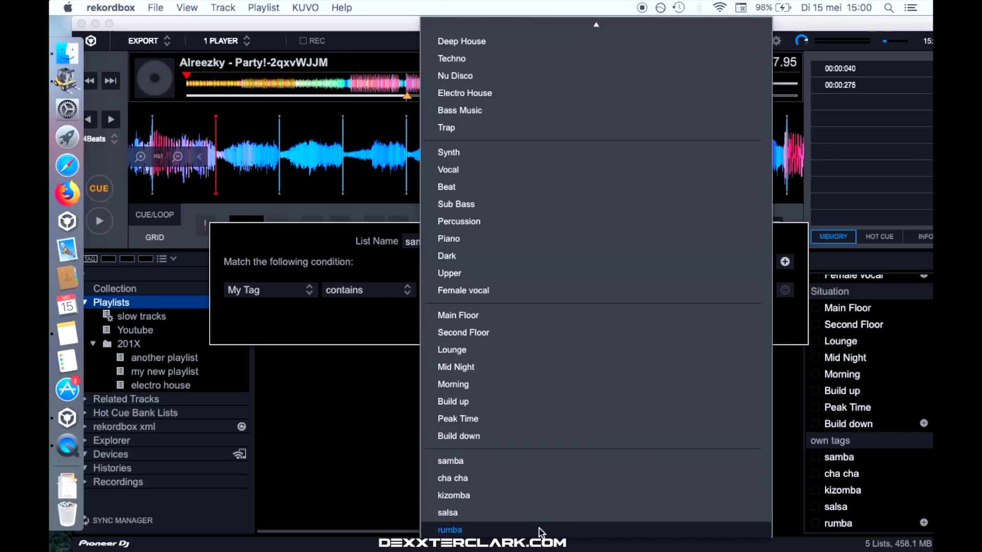
pyautogui.click(521, 467)
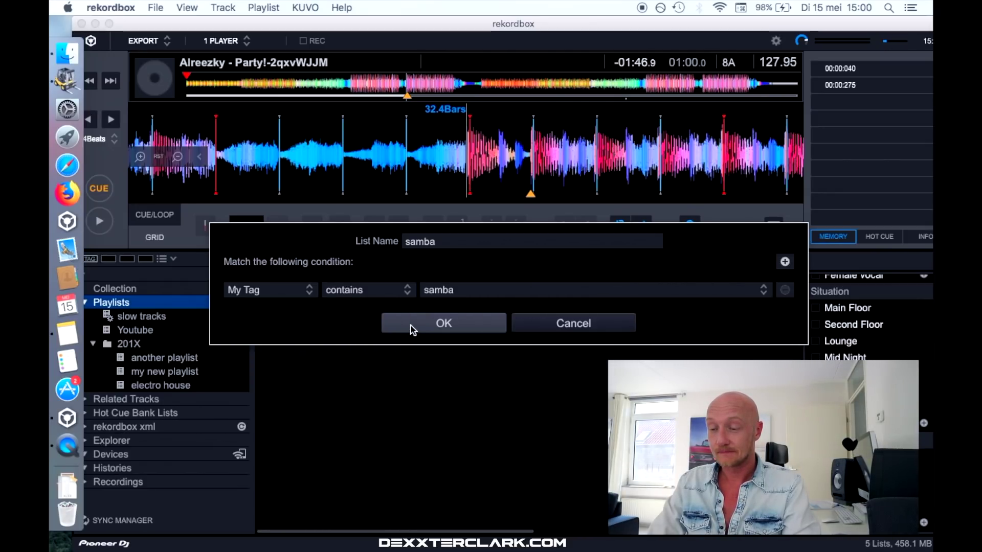
pyautogui.click(413, 327)
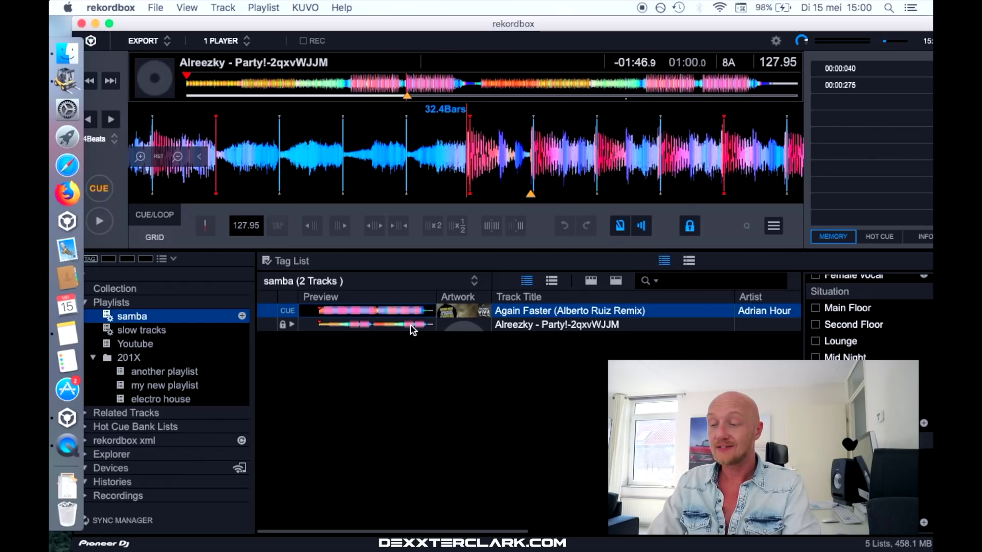
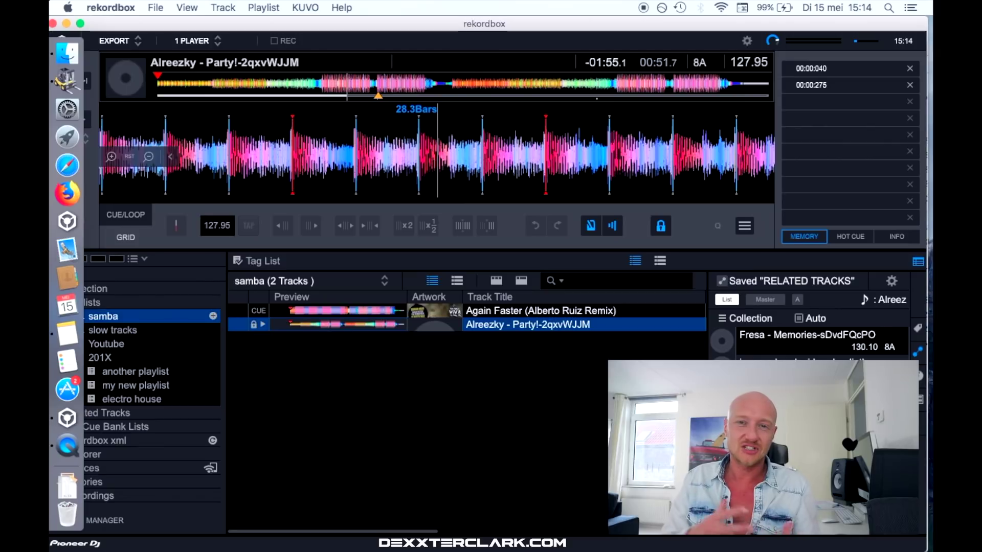
# Set the key criterion of the Related Tracks search to Related key 2.
pyautogui.click(893, 283)
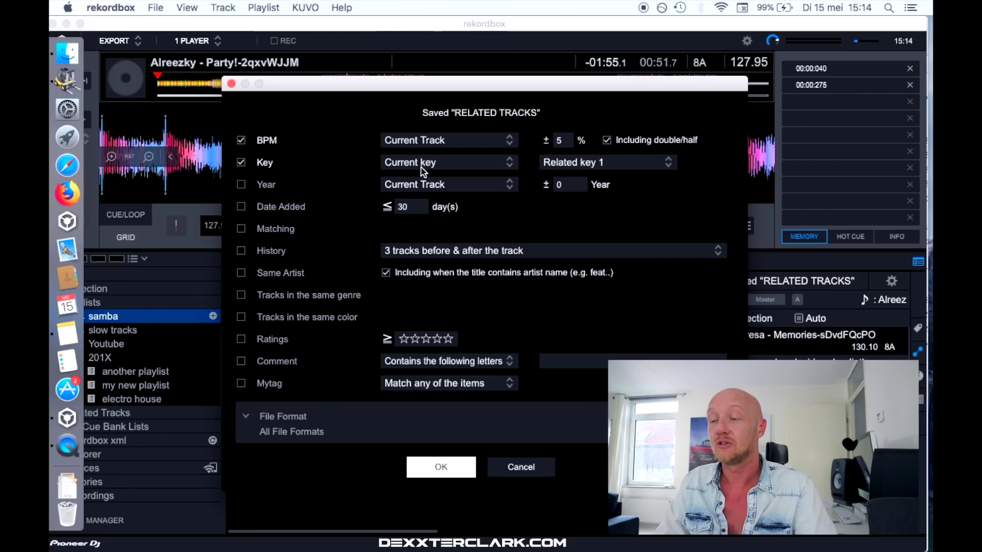
pyautogui.click(589, 166)
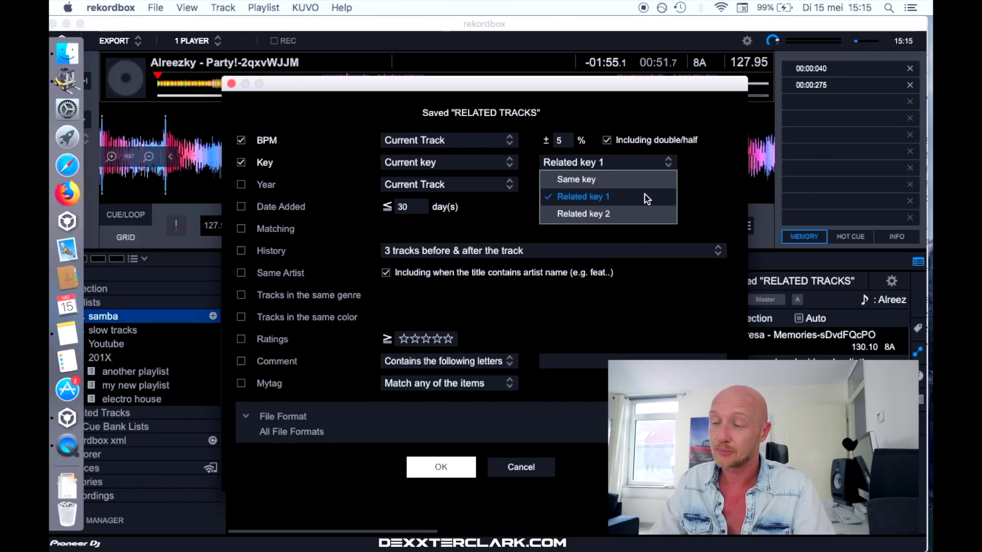
pyautogui.click(649, 216)
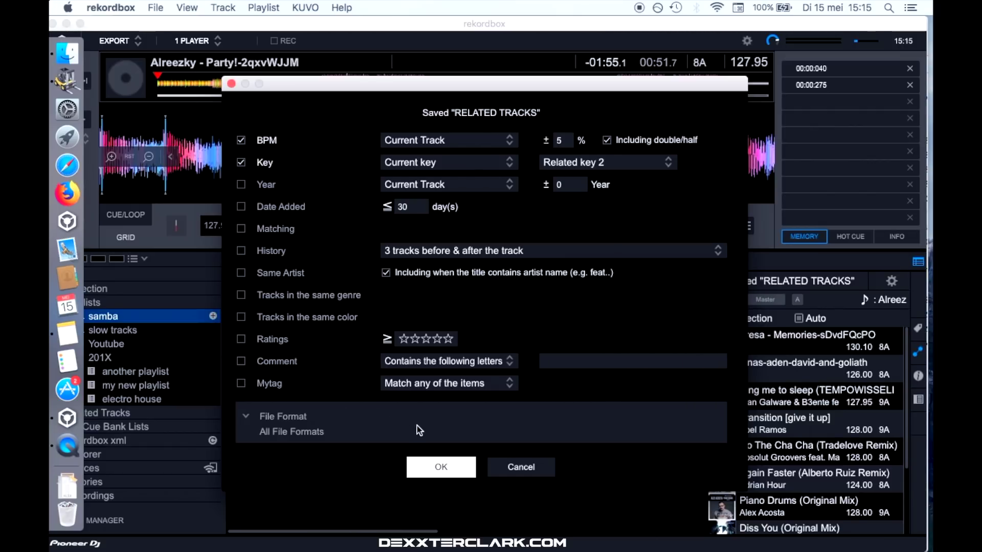
pyautogui.click(423, 467)
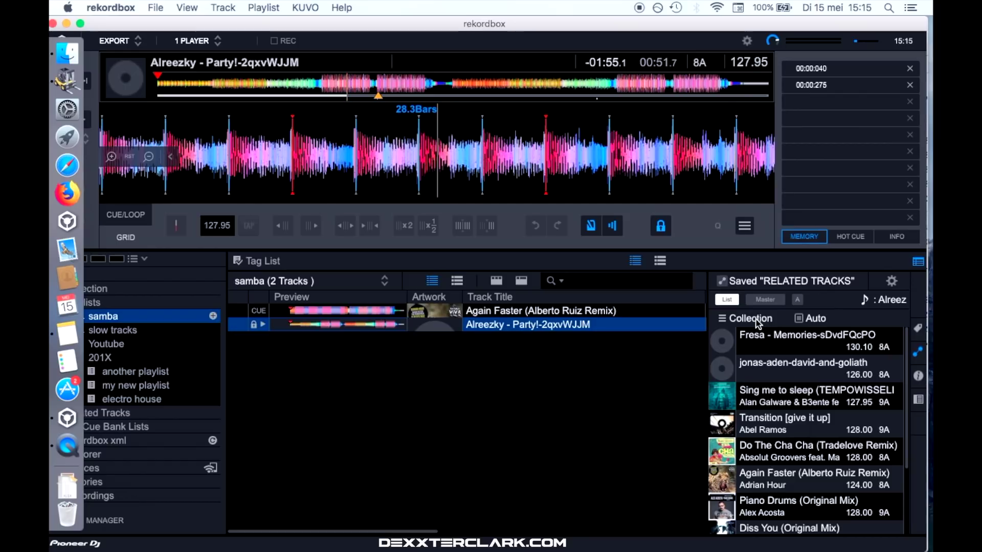
# Try limiting the Related Tracks search to the selected playlist, and return the search source to the whole Collection.
pyautogui.click(723, 319)
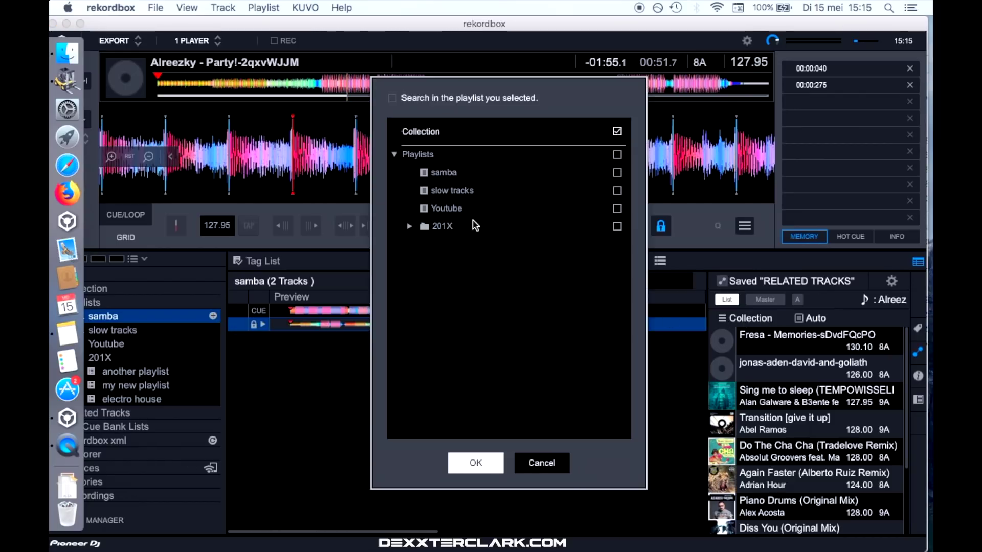
pyautogui.click(392, 98)
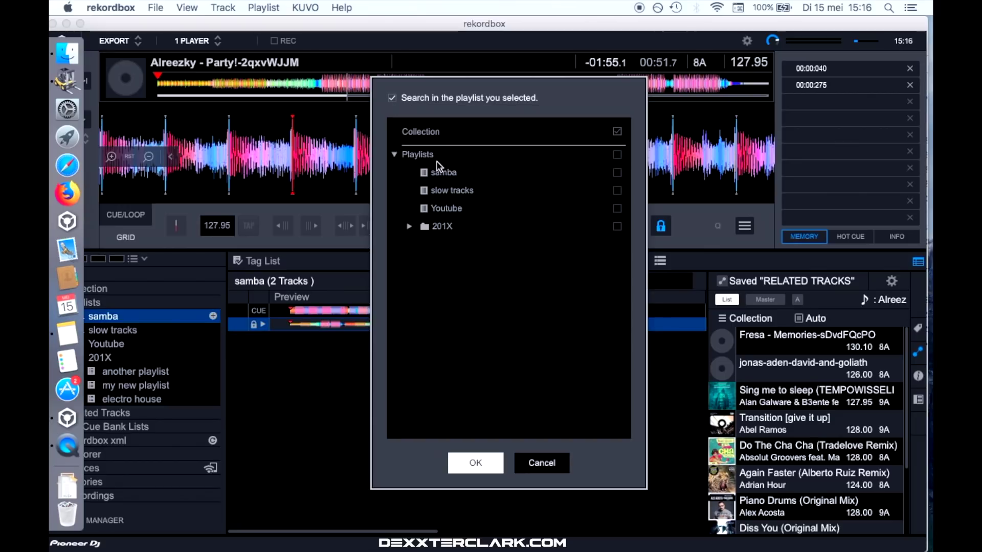
pyautogui.click(393, 101)
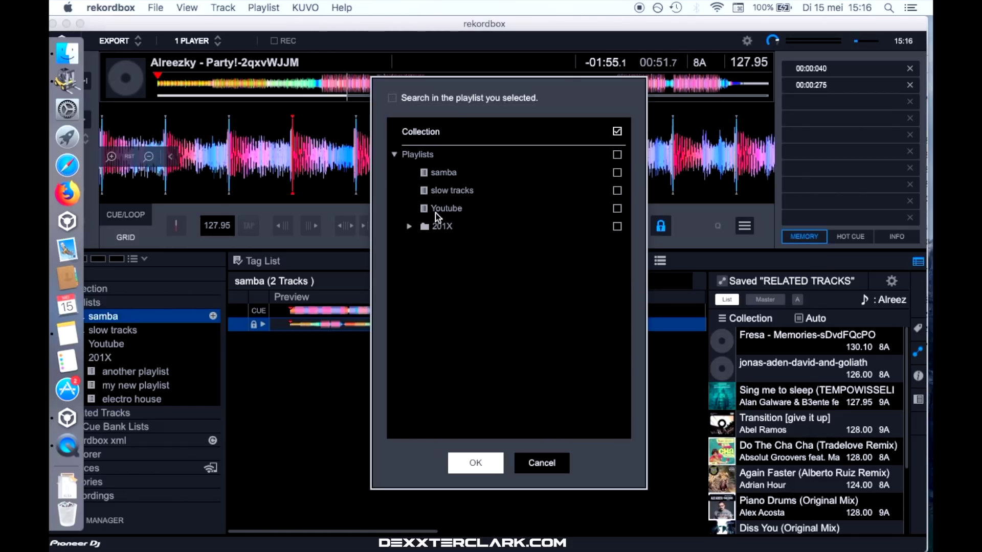
pyautogui.click(465, 462)
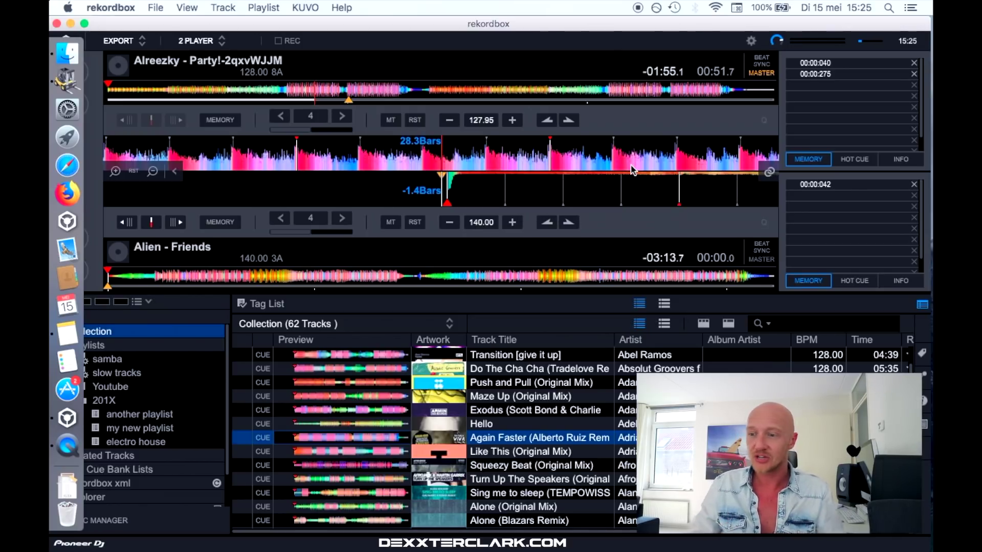
# Link the two loaded tracks as a match, and load Squeezy Beat (Original Mix) into the first player.
pyautogui.click(770, 174)
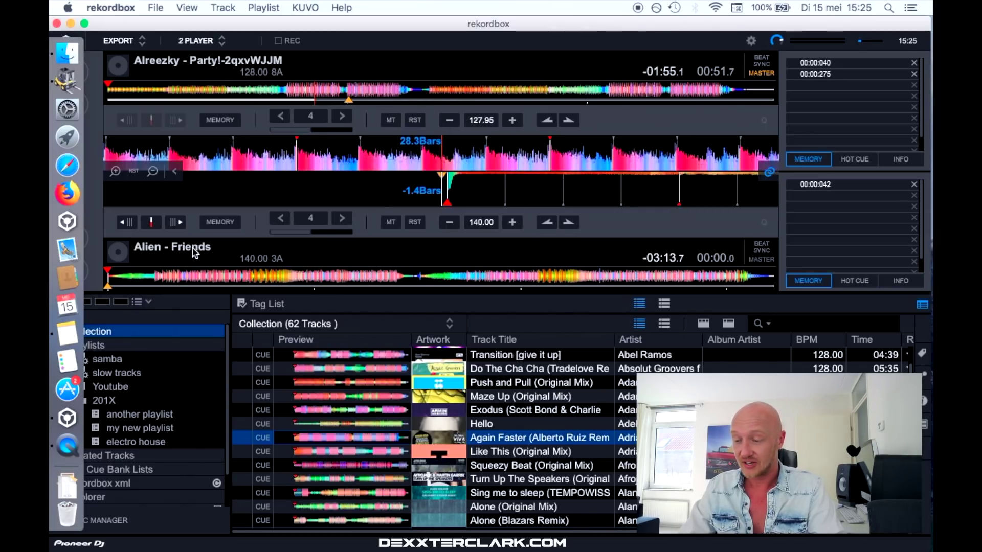
pyautogui.click(527, 462)
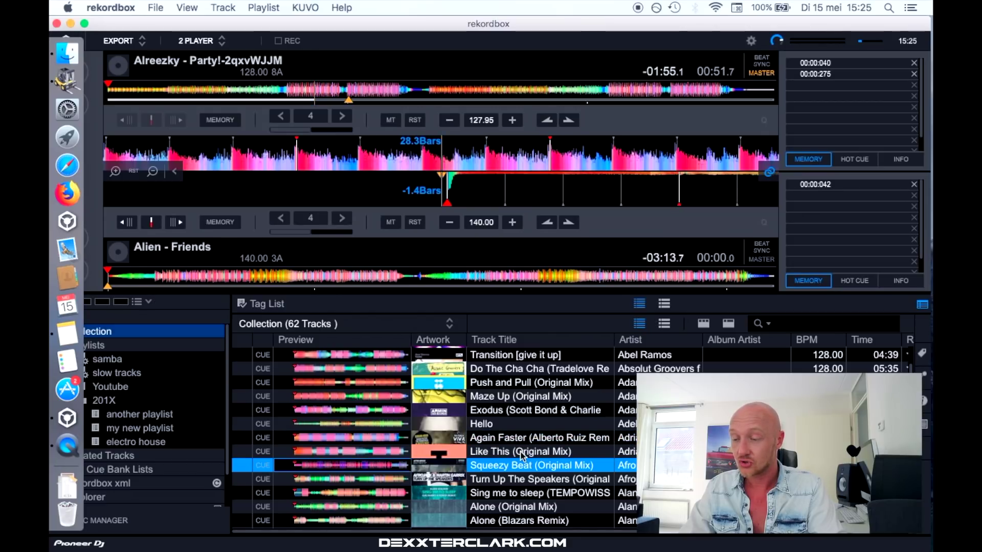
pyautogui.doubleClick(510, 466)
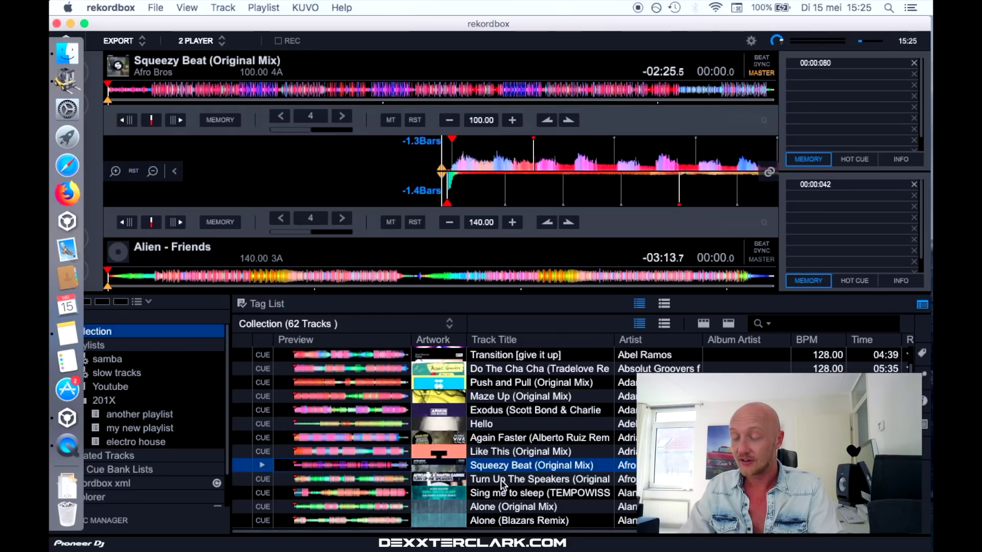
# Load Like This (Original Mix) into the second player and link it as a match with Squeezy Beat (Original Mix).
pyautogui.click(500, 454)
pyautogui.moveTo(501, 456); pyautogui.dragTo(603, 214)
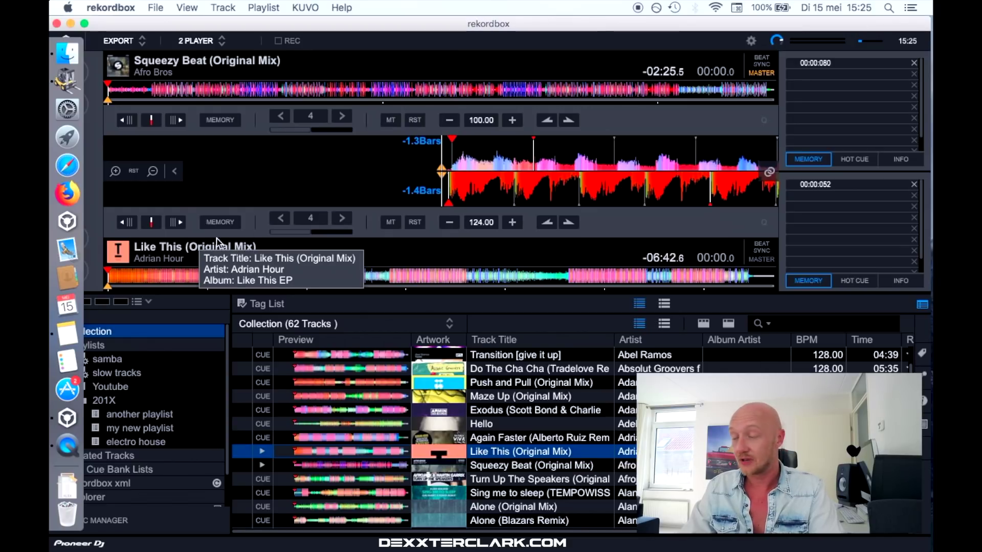
pyautogui.click(769, 172)
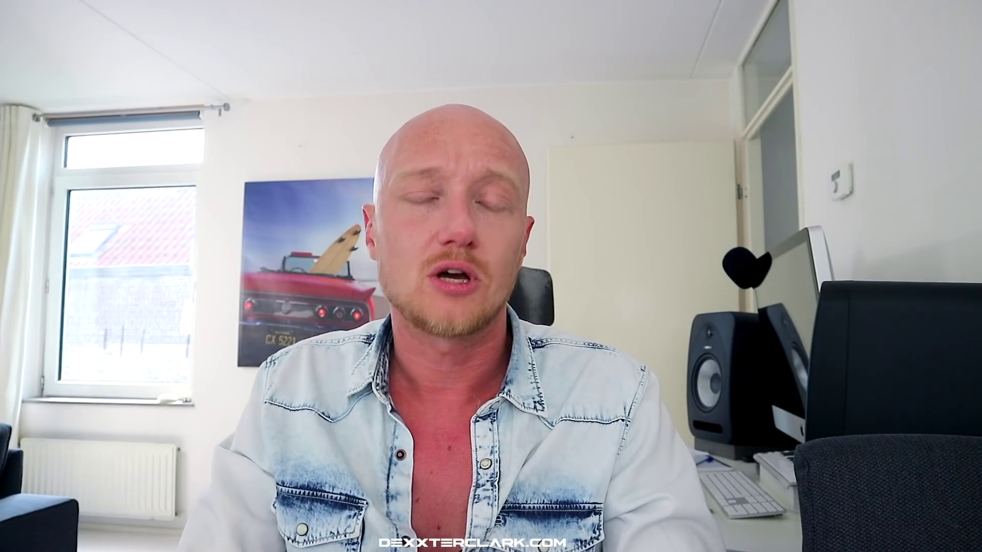